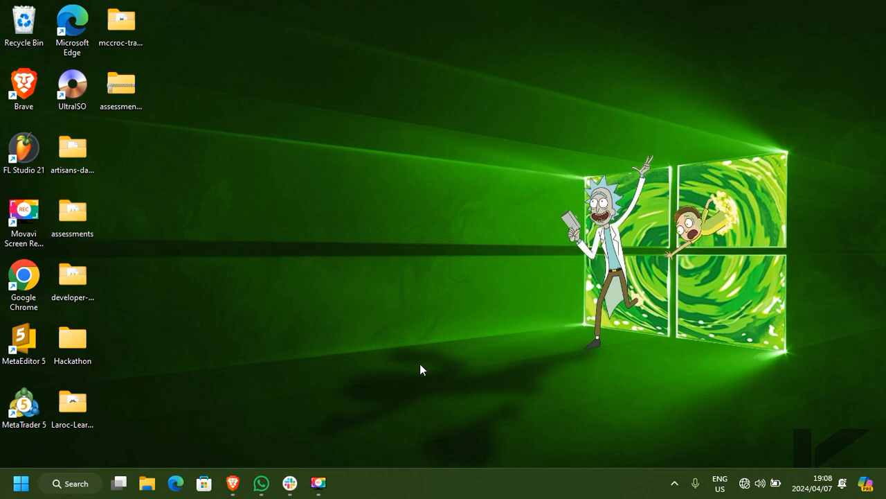
Launch the VSCodeUserSetup-x64-1.87.2.exe installer from the Software folder in Downloads.
{"action": "left_click", "coordinate": [157, 474]}
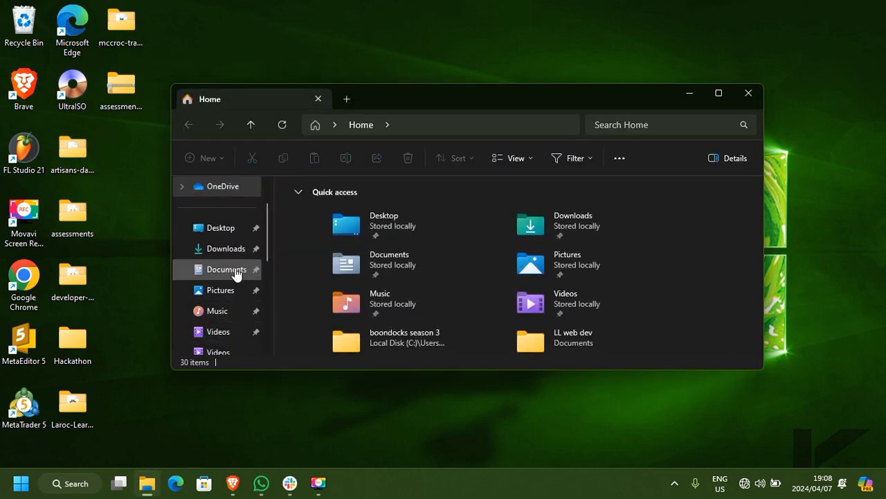
{"action": "left_click", "coordinate": [230, 250]}
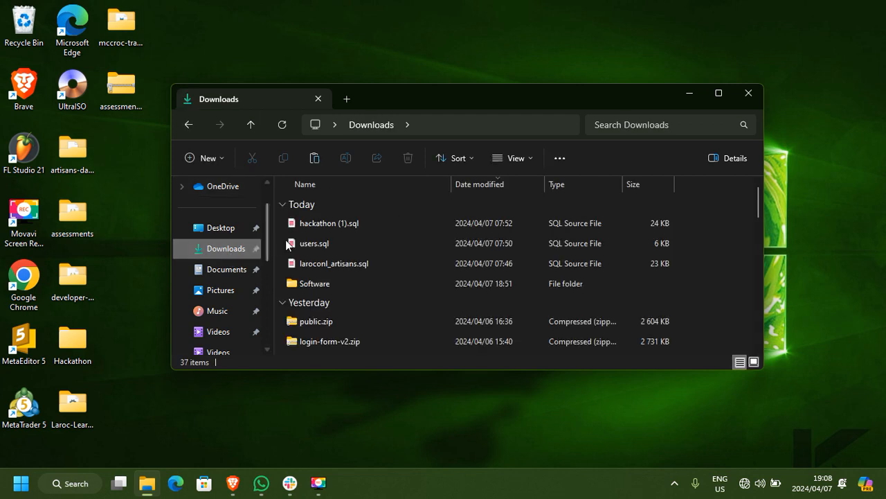
{"action": "double_click", "coordinate": [334, 283]}
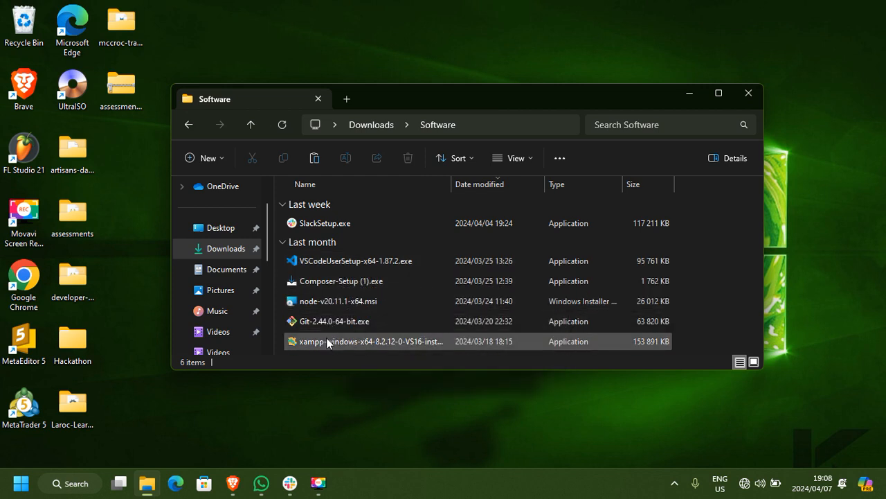
{"action": "left_click", "coordinate": [347, 262]}
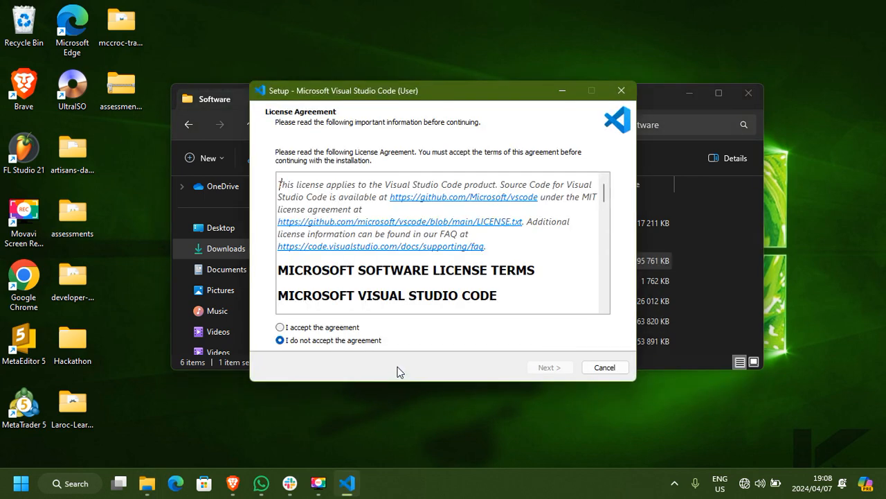
Accept the Visual Studio Code license, add a desktop icon, and complete the installation with the program set to launch.
{"action": "left_click", "coordinate": [279, 326]}
{"action": "left_click", "coordinate": [546, 368]}
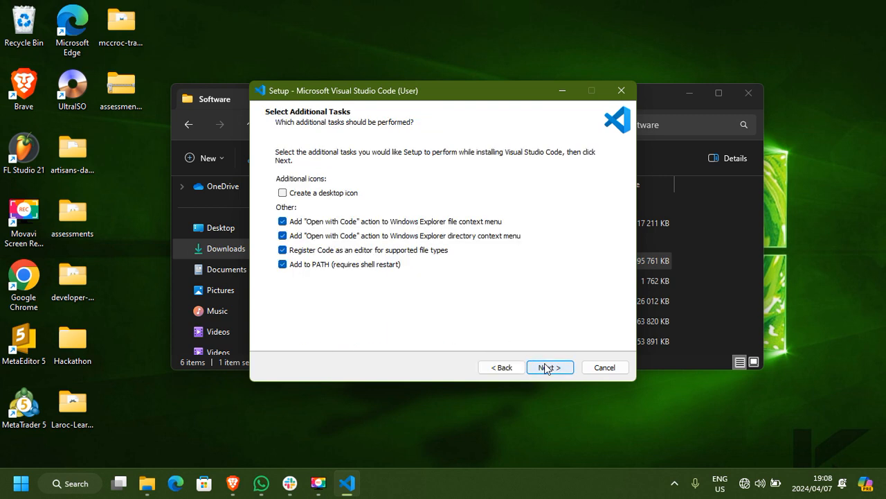
{"action": "left_click", "coordinate": [301, 196]}
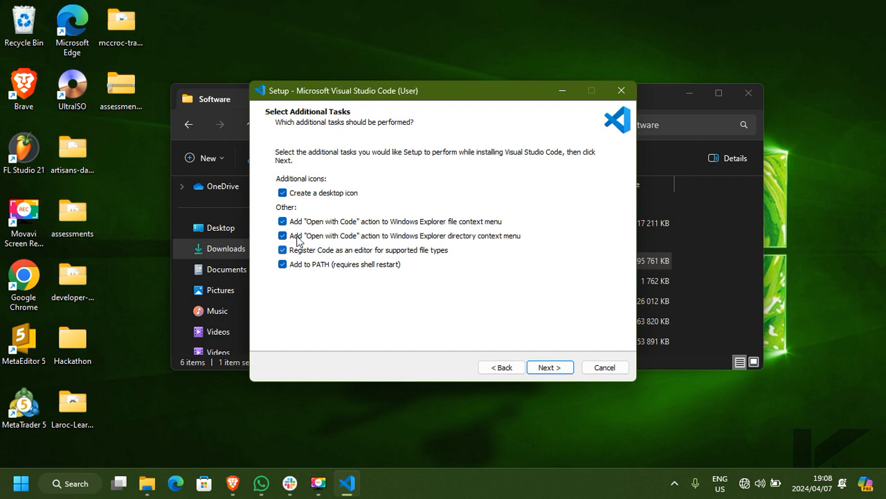
{"action": "left_click", "coordinate": [549, 367]}
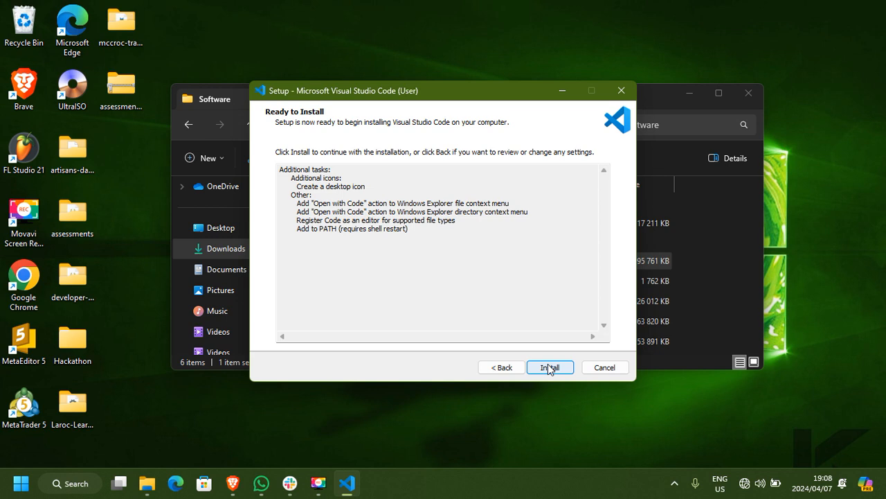
{"action": "left_click", "coordinate": [549, 367]}
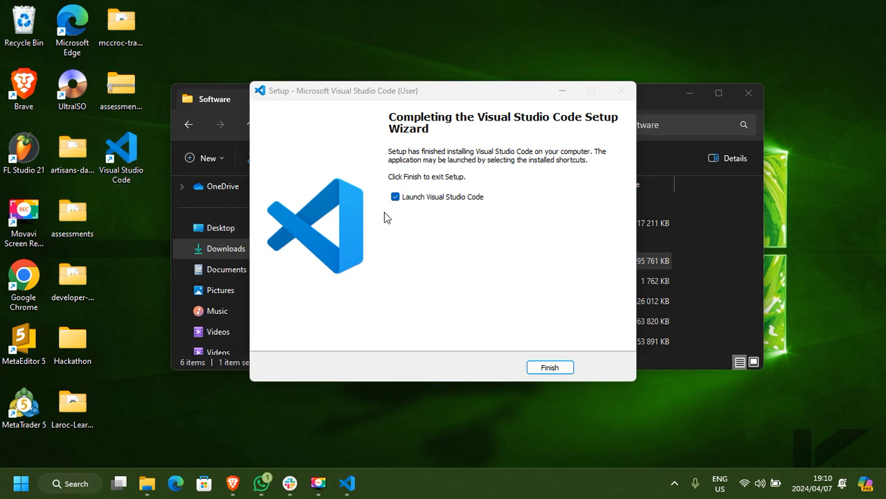
{"action": "left_click", "coordinate": [543, 367]}
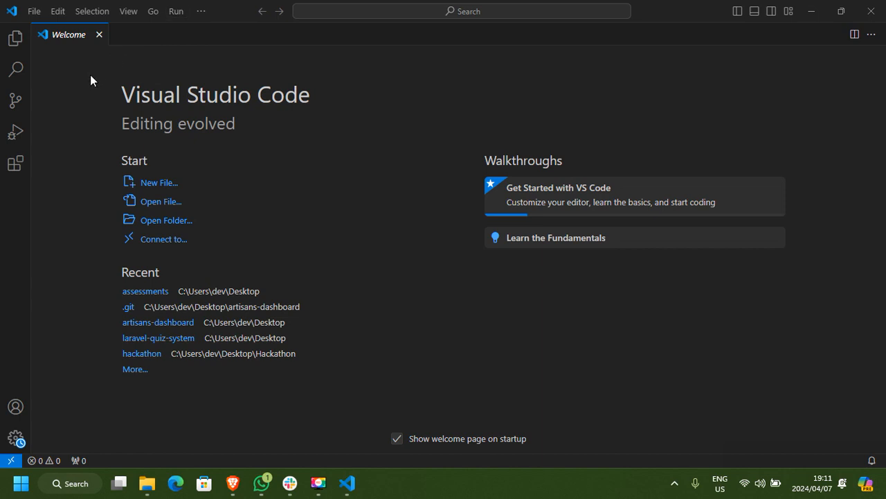
Close the Welcome page, search the extensions for "php namesp" and open the PHP Namespace Resolver page.
{"action": "left_click", "coordinate": [100, 36]}
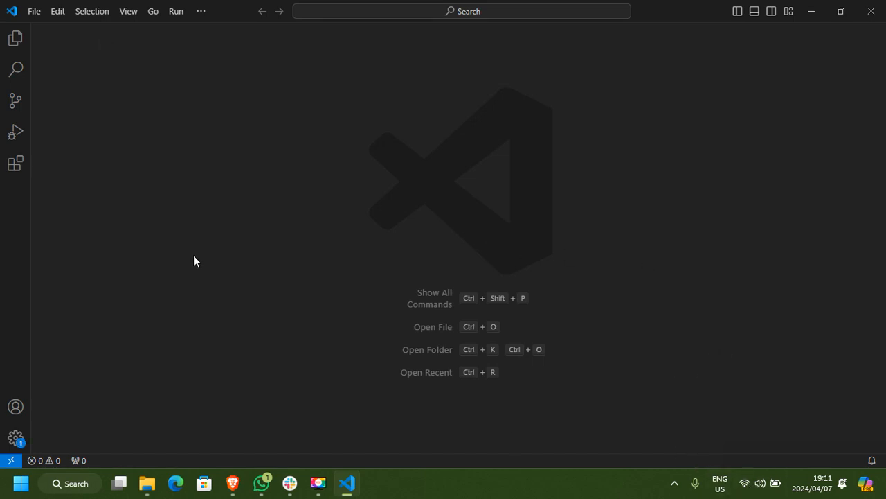
{"action": "left_click", "coordinate": [15, 165]}
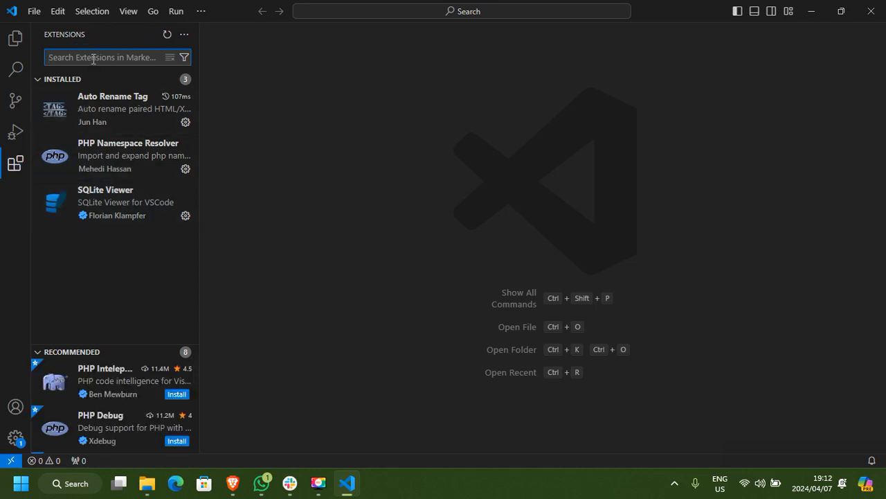
{"action": "type", "text": "ph"}
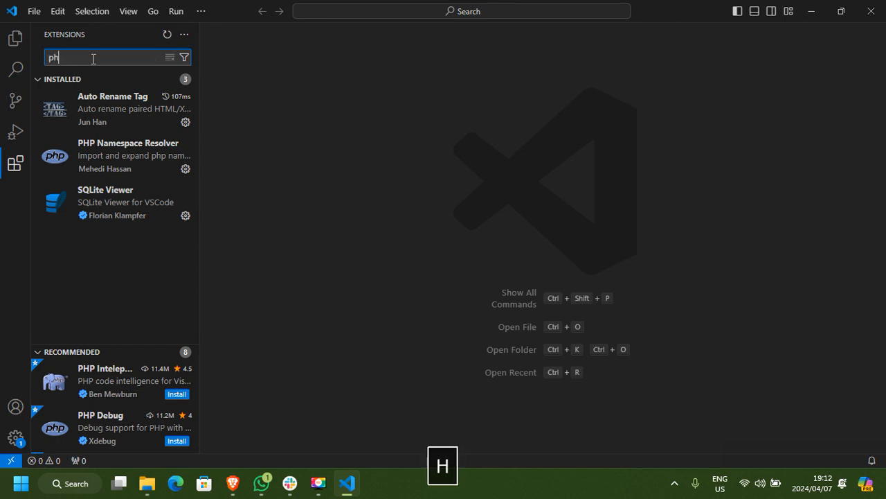
{"action": "type", "text": "p n"}
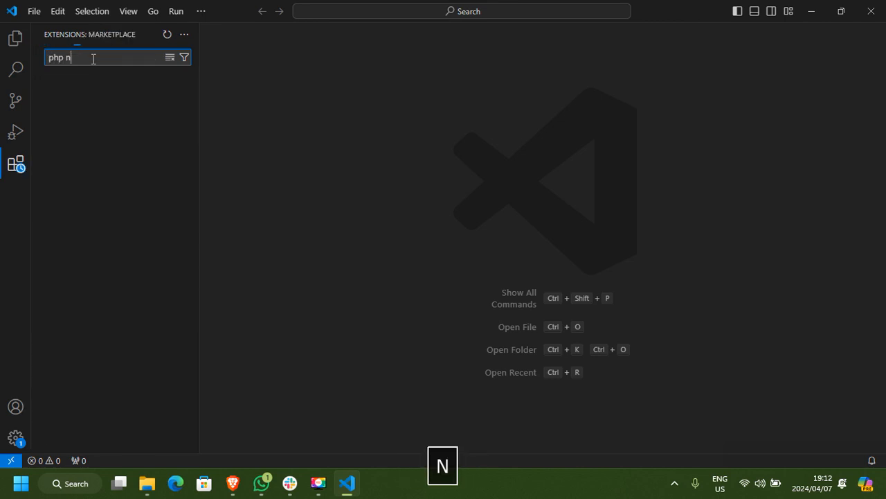
{"action": "type", "text": "amesp"}
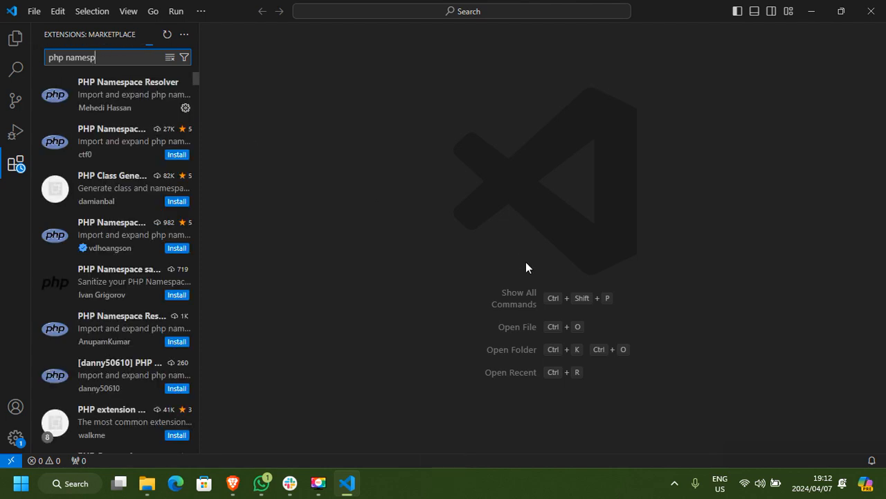
{"action": "left_click", "coordinate": [104, 101]}
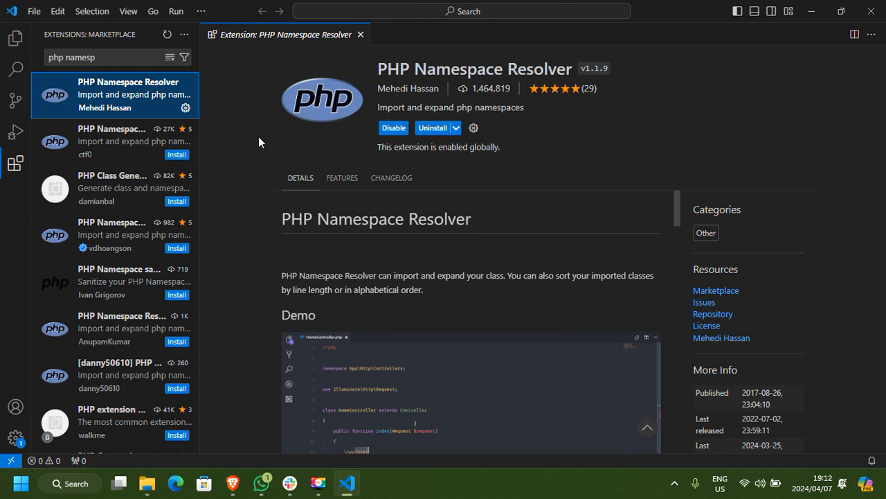
Close Visual Studio Code and launch the node-v20.11.1-x64.msi installer, leaving the Software folder window minimized.
{"action": "left_click", "coordinate": [15, 38]}
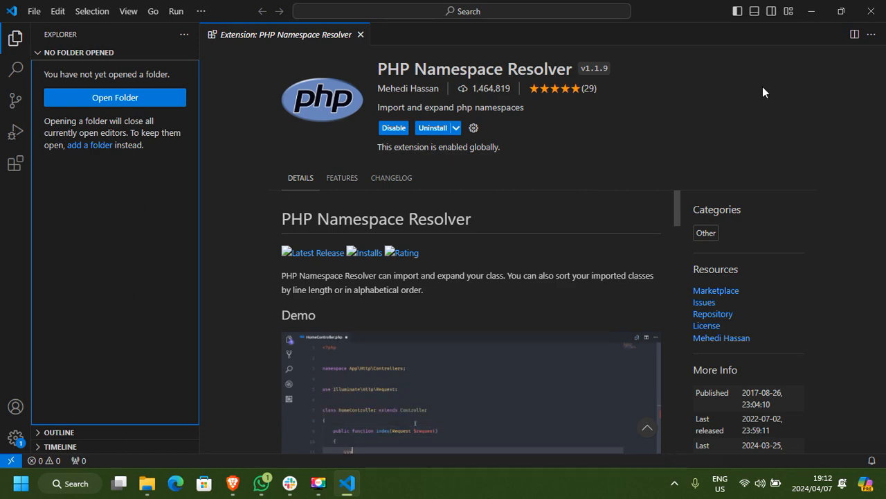
{"action": "left_click", "coordinate": [870, 11]}
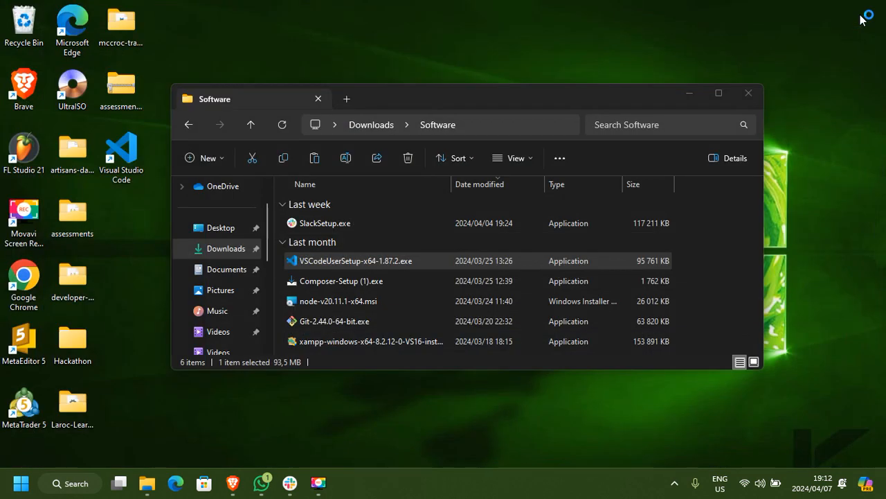
{"action": "left_click", "coordinate": [359, 299]}
{"action": "double_click", "coordinate": [358, 299]}
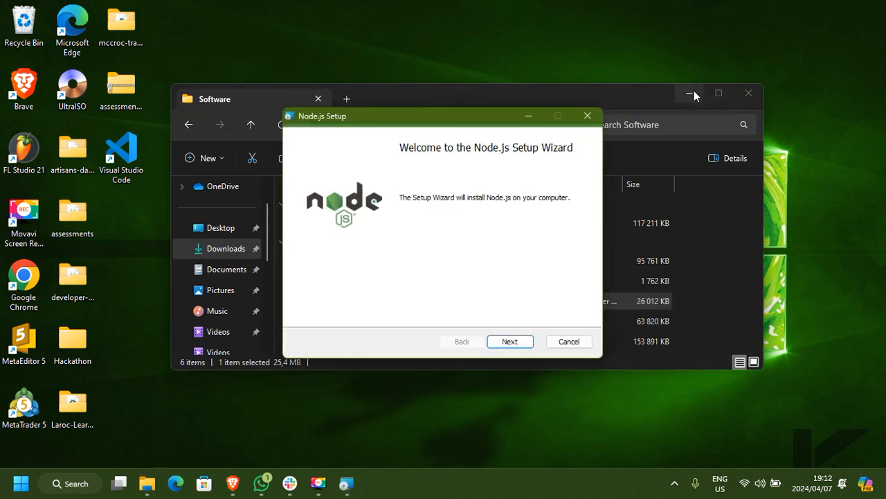
{"action": "left_click", "coordinate": [693, 92]}
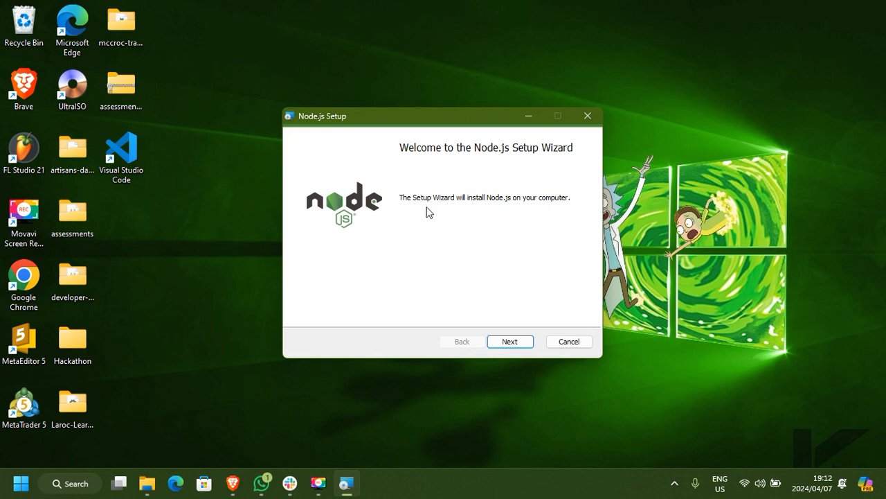
Accept the Node.js license terms and keep C:\Program Files\nodejs\ as the destination folder.
{"action": "left_click", "coordinate": [526, 344]}
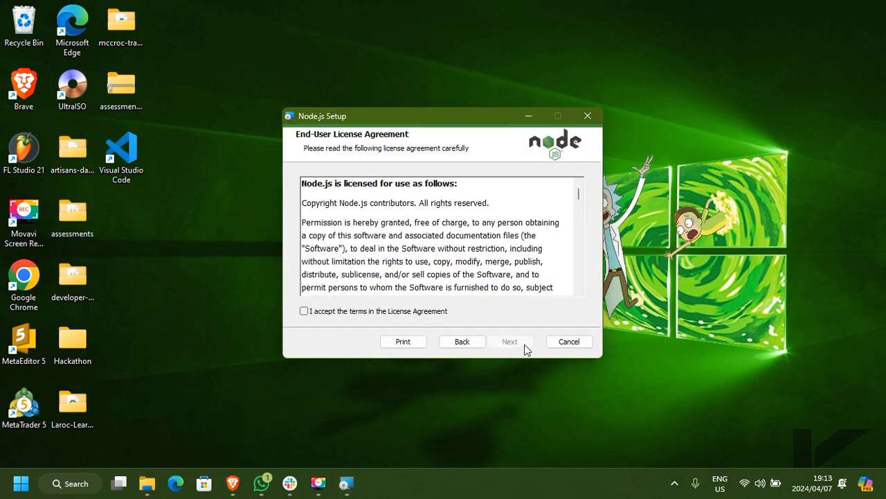
{"action": "left_click", "coordinate": [320, 314]}
{"action": "left_click", "coordinate": [497, 345]}
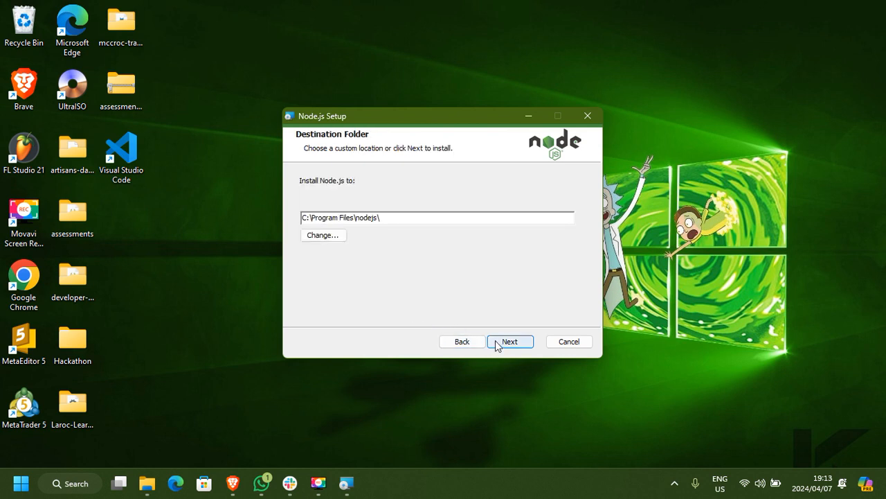
{"action": "left_click", "coordinate": [496, 344]}
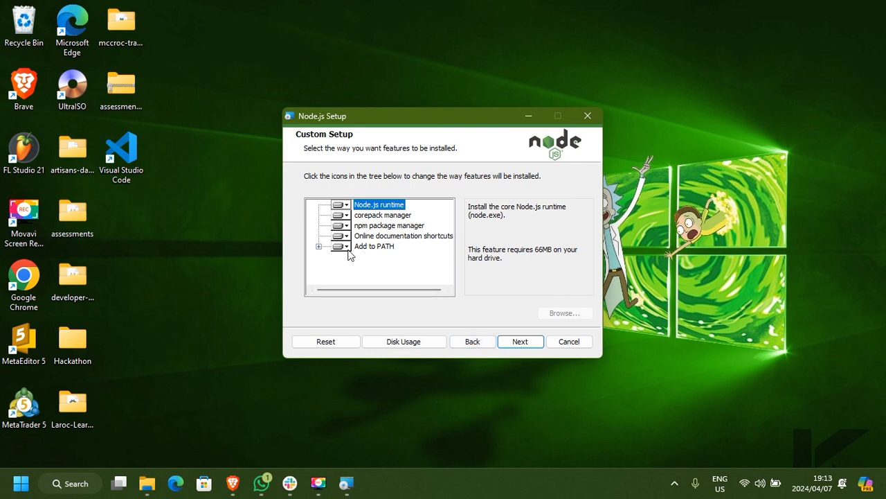
Install Node.js with the default features including Add to PATH, without the tools for native modules, and authorize the system changes.
{"action": "left_click", "coordinate": [320, 247]}
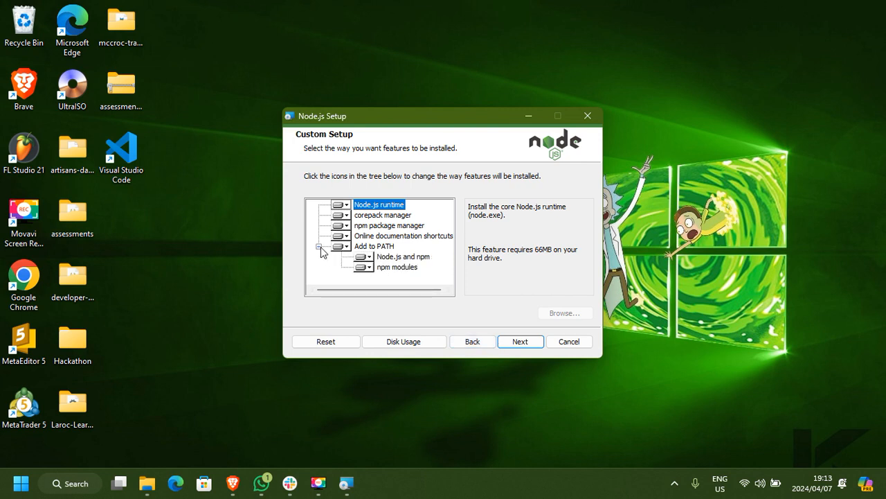
{"action": "left_click", "coordinate": [513, 344]}
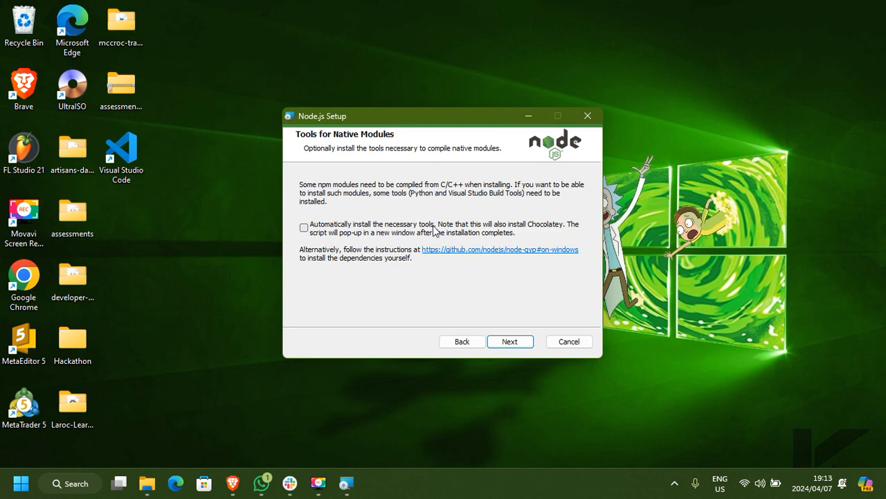
{"action": "left_click", "coordinate": [510, 343]}
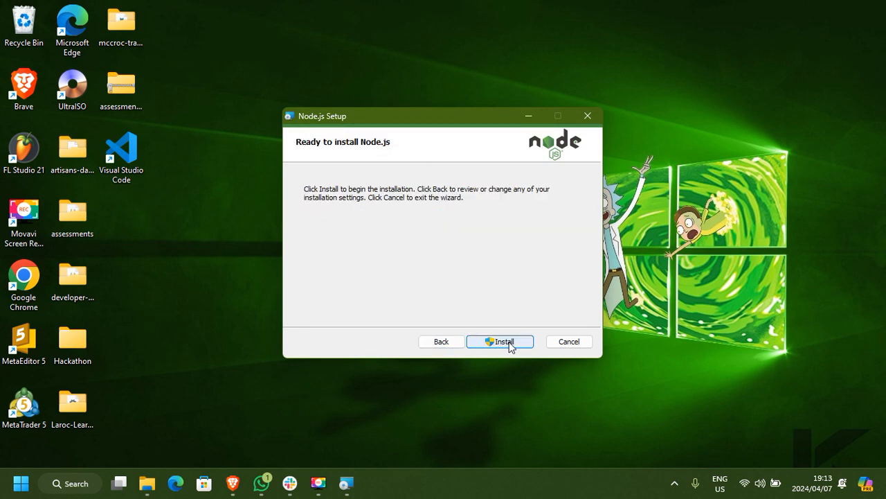
{"action": "left_click", "coordinate": [508, 342]}
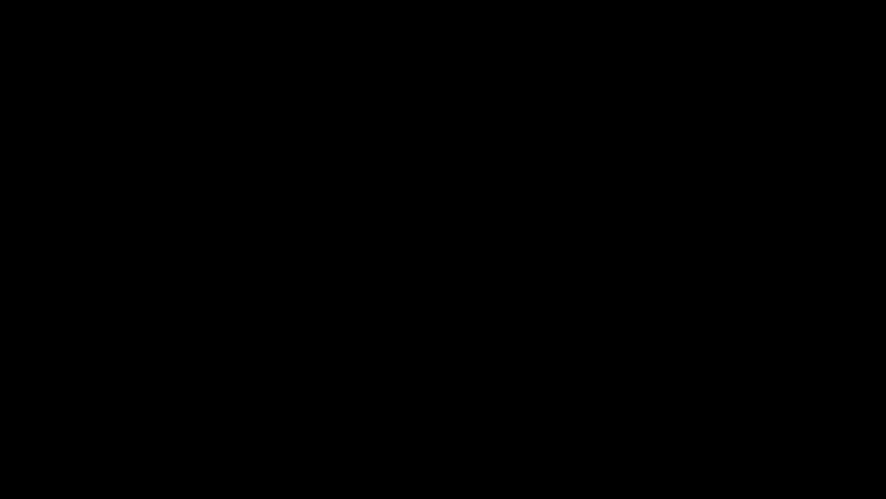
{"action": "left_click", "coordinate": [403, 350]}
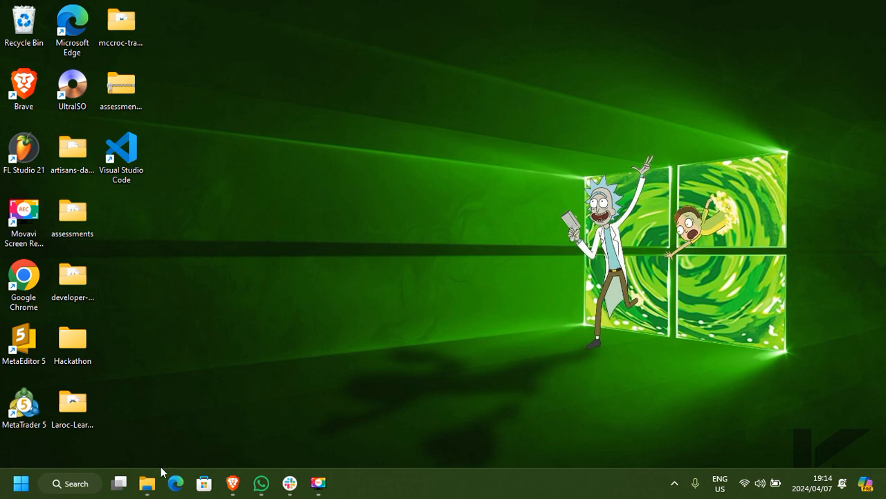
Bring back the Software folder window and launch the Git-2.44.0-64-bit.exe installer.
{"action": "left_click", "coordinate": [146, 483]}
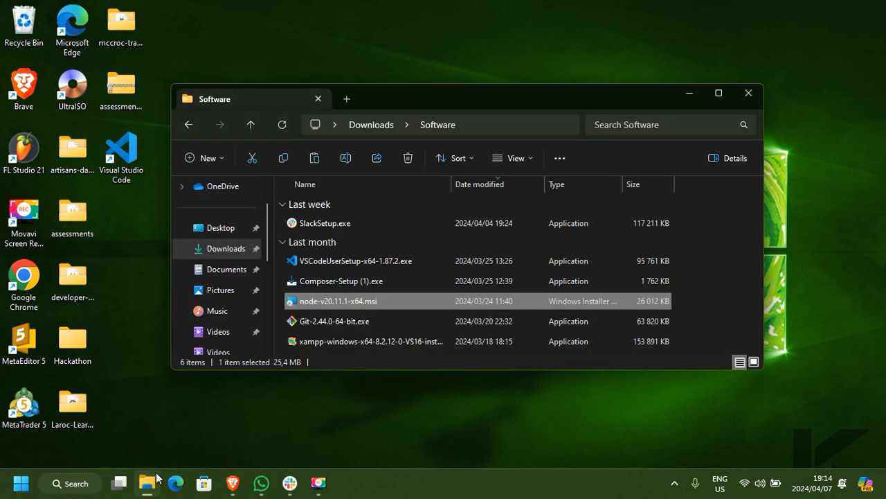
{"action": "left_click", "coordinate": [334, 322]}
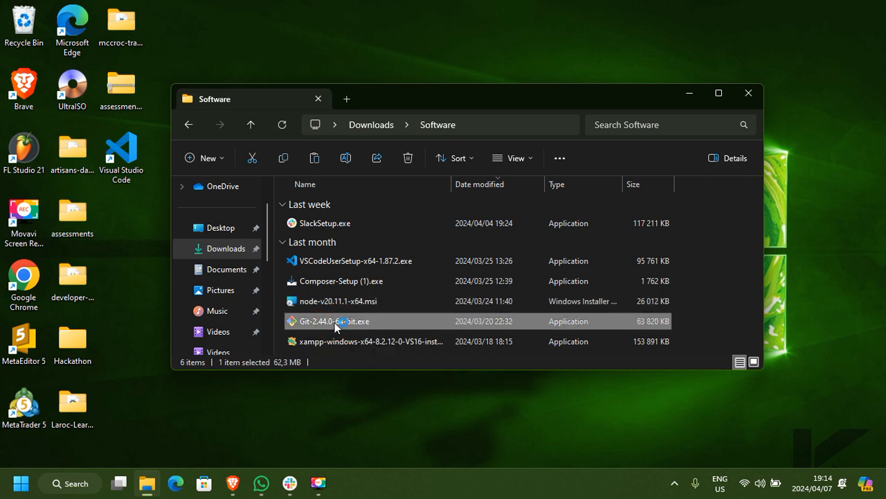
{"action": "double_click", "coordinate": [335, 322]}
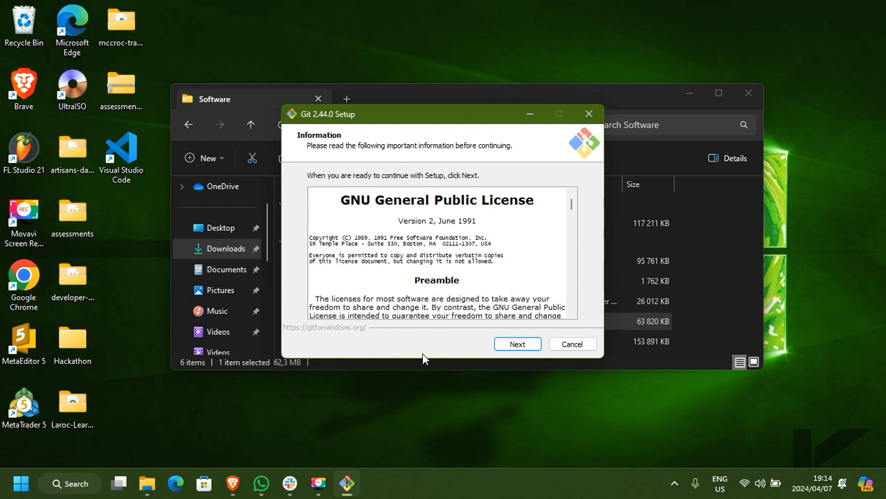
Proceed past the Git license and choose the existing C:\Program Files\Git folder as the destination.
{"action": "left_click", "coordinate": [516, 343]}
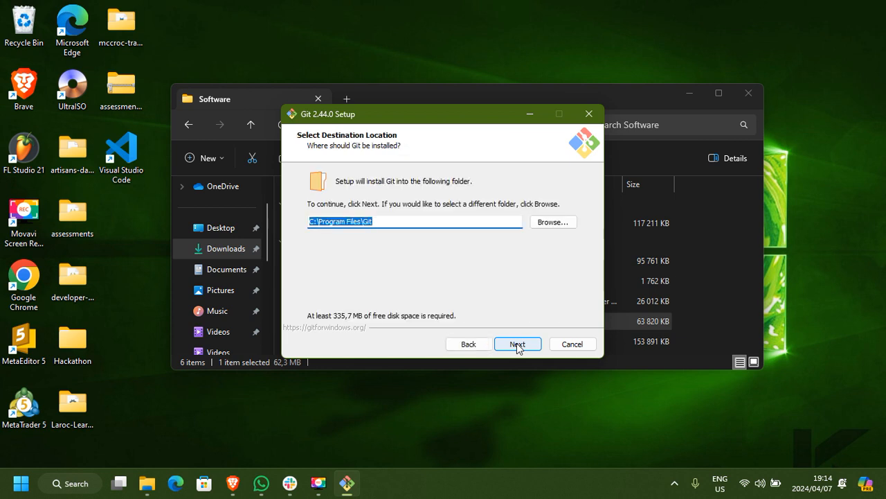
{"action": "left_click", "coordinate": [517, 342]}
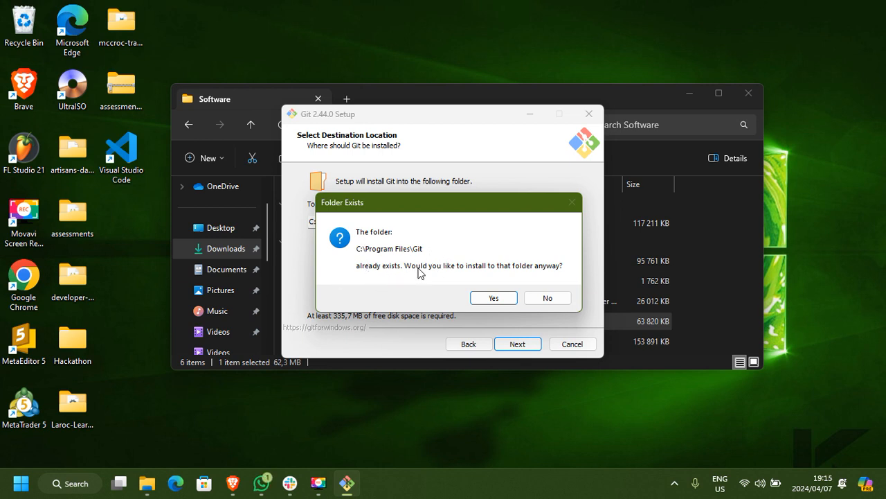
{"action": "left_click", "coordinate": [488, 298]}
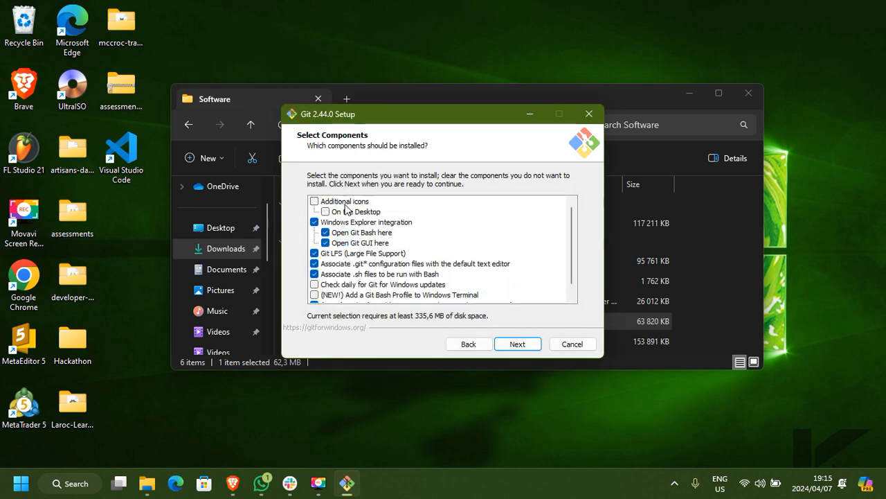
Add the desktop icon under Additional icons to the Git components and accept the component selection.
{"action": "left_click", "coordinate": [315, 201]}
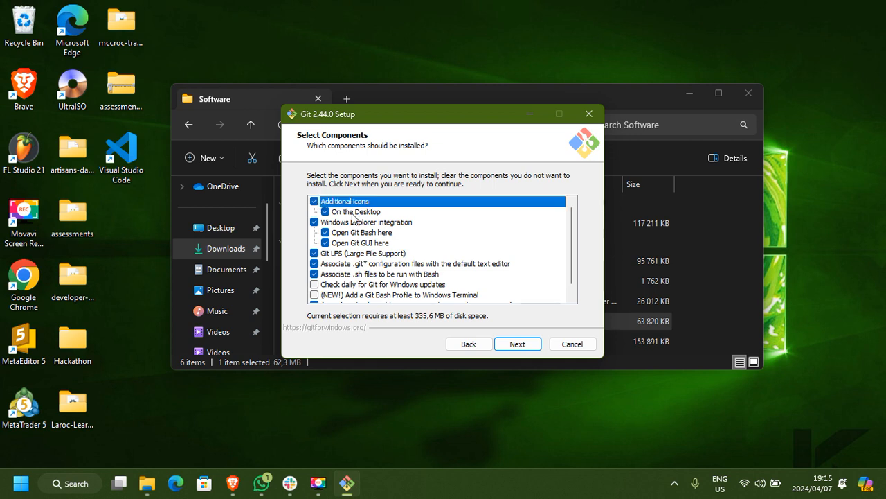
{"action": "scroll", "coordinate": [379, 277], "scroll_direction": "down", "scroll_amount": 1}
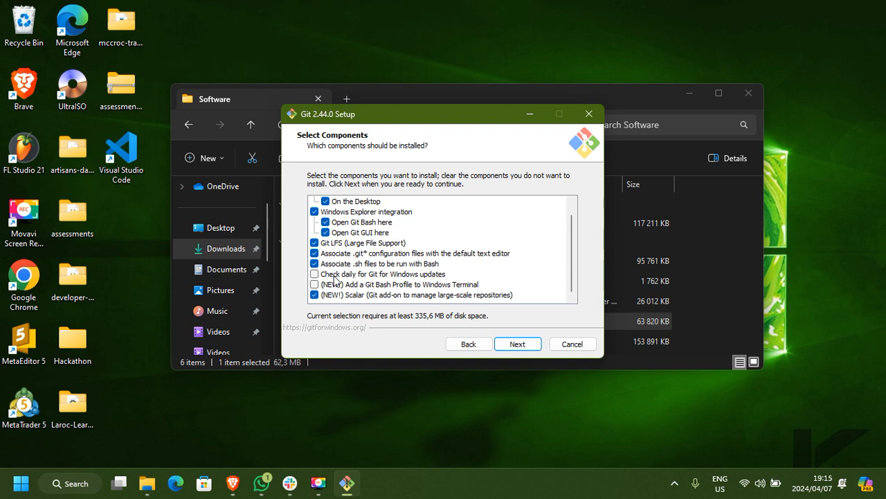
{"action": "left_click", "coordinate": [525, 344]}
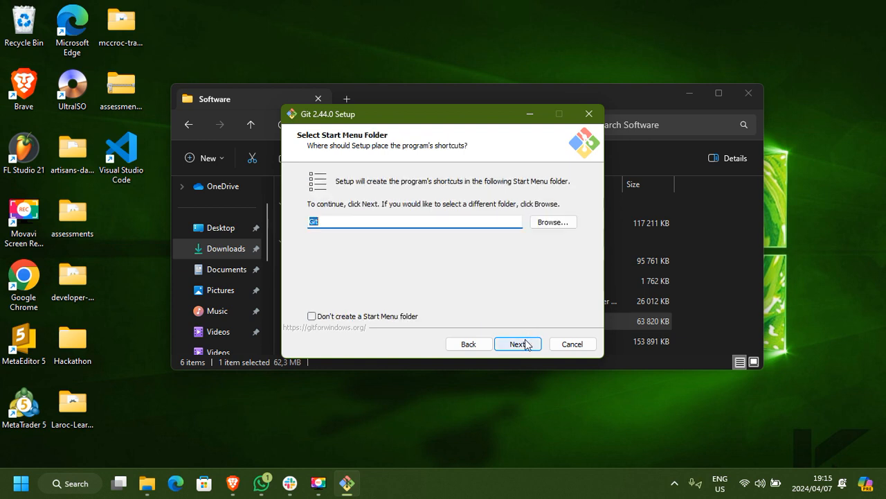
Keep the Git Start Menu folder, Vim as Git's default editor, and Let Git decide for the initial branch name.
{"action": "left_click", "coordinate": [525, 344]}
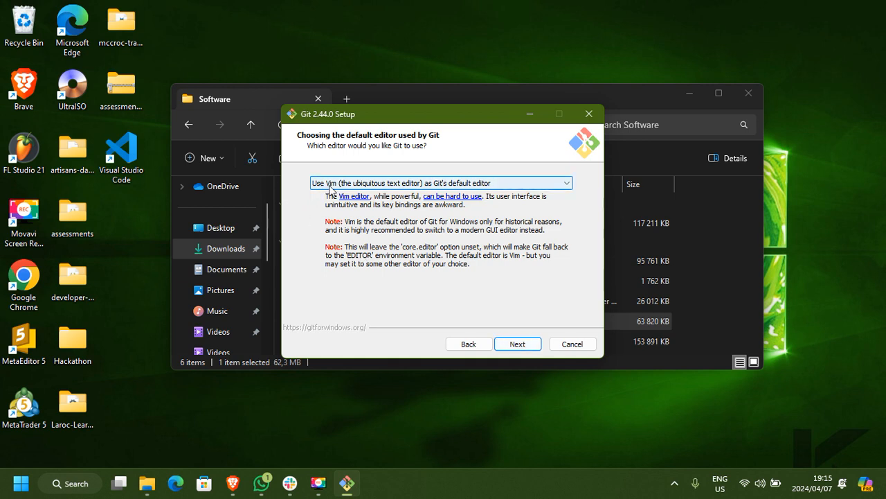
{"action": "left_click", "coordinate": [519, 344]}
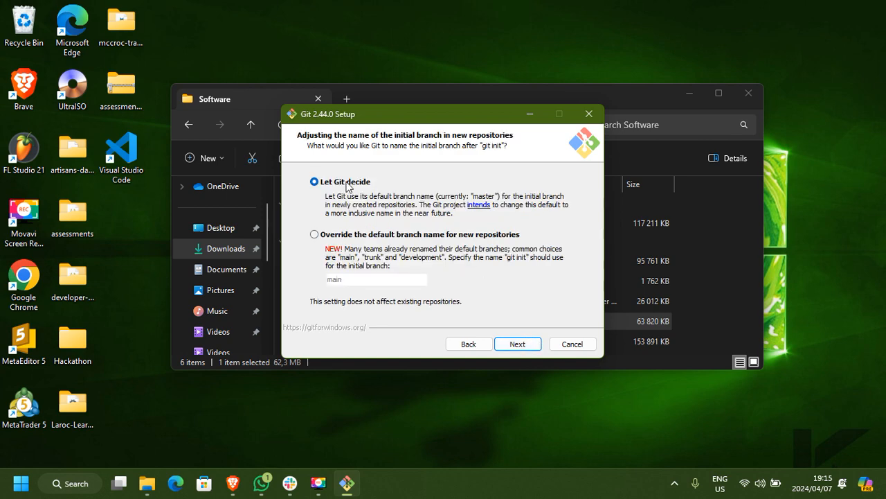
{"action": "left_click", "coordinate": [506, 344]}
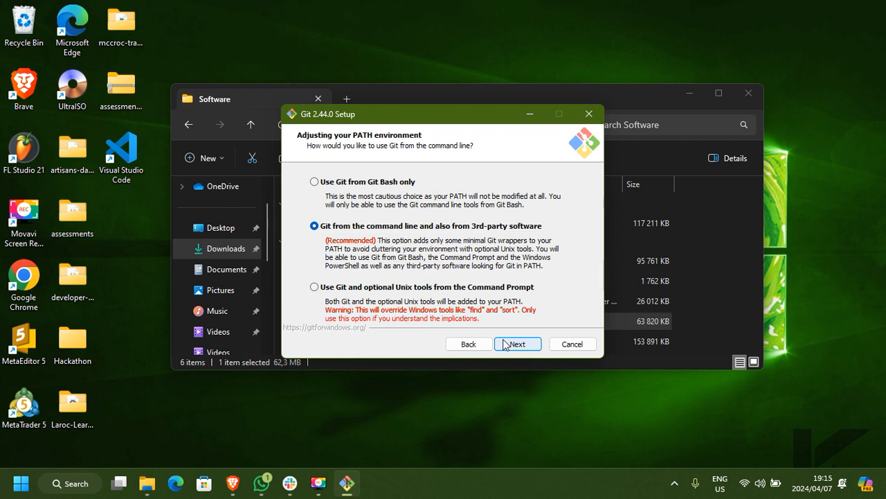
Keep Git usable from the command line and 3rd-party software, with bundled OpenSSH and the OpenSSL library for HTTPS.
{"action": "left_click", "coordinate": [505, 344]}
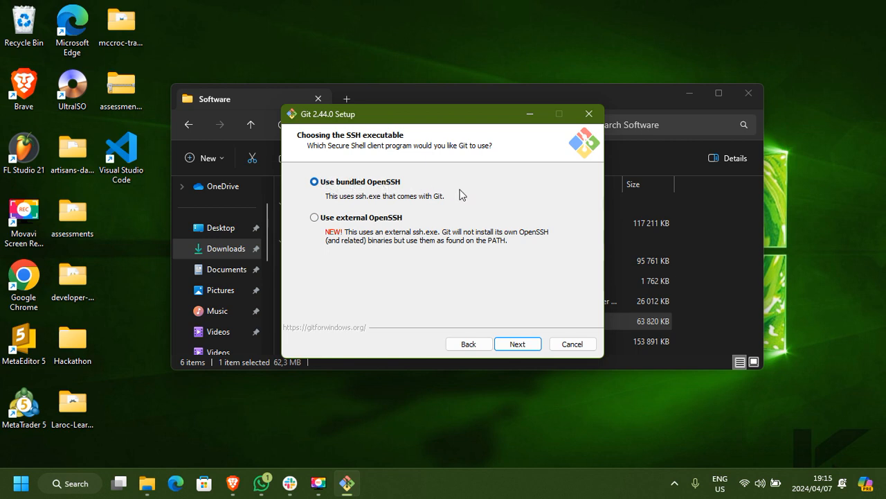
{"action": "left_click", "coordinate": [513, 344]}
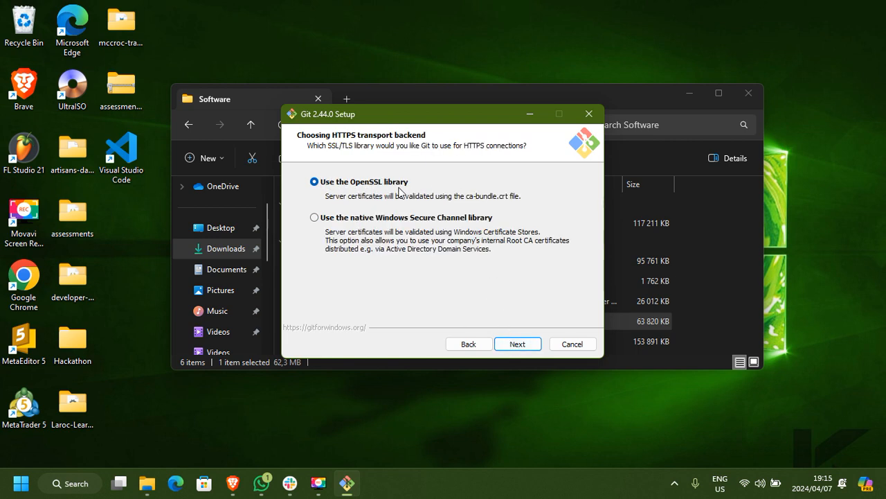
{"action": "left_click", "coordinate": [509, 342]}
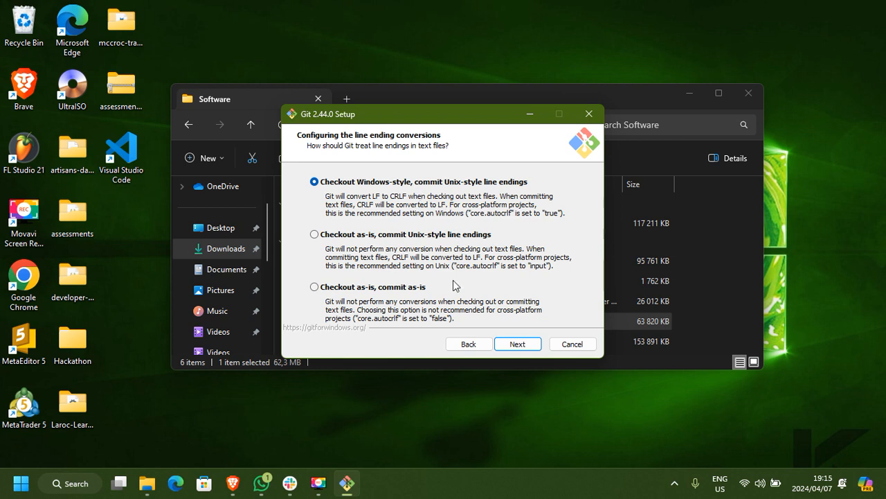
Keep Windows-style checkout with Unix-style commits, MinTTY, fast-forward or merge for git pull, Git Credential Manager and file system caching.
{"action": "left_click", "coordinate": [525, 343]}
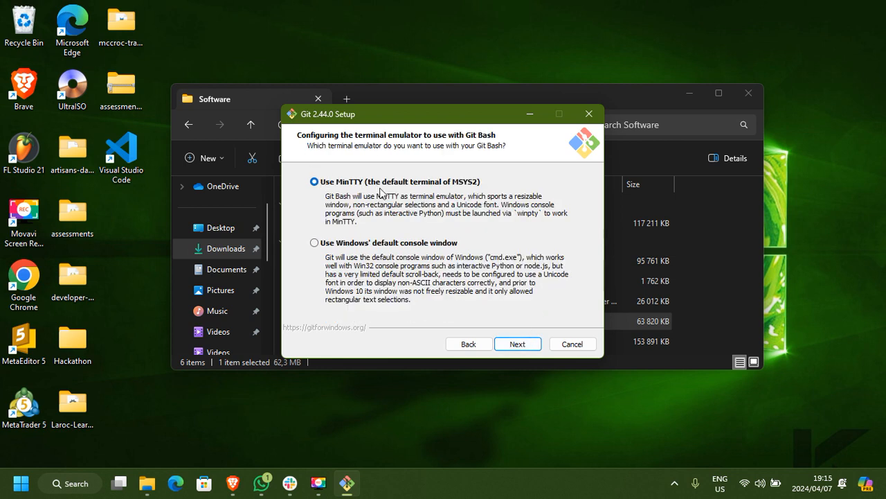
{"action": "left_click", "coordinate": [511, 344]}
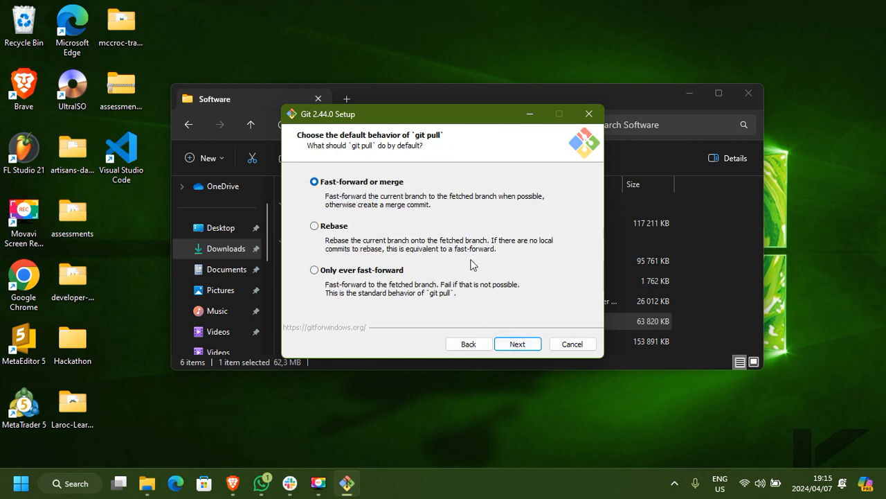
{"action": "left_click", "coordinate": [526, 348]}
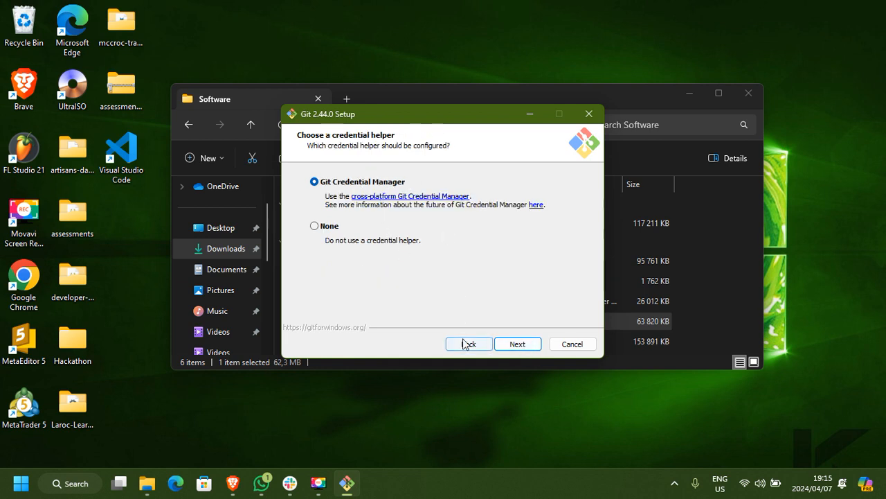
{"action": "left_click", "coordinate": [504, 348]}
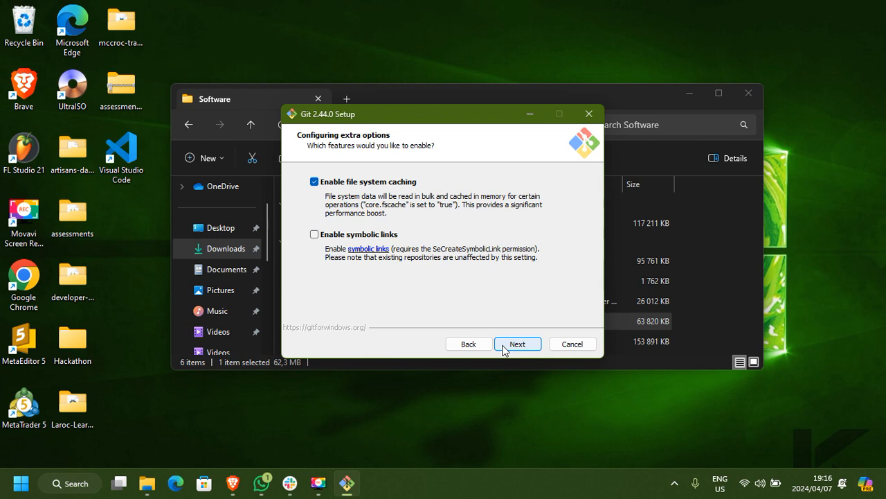
{"action": "left_click", "coordinate": [504, 348]}
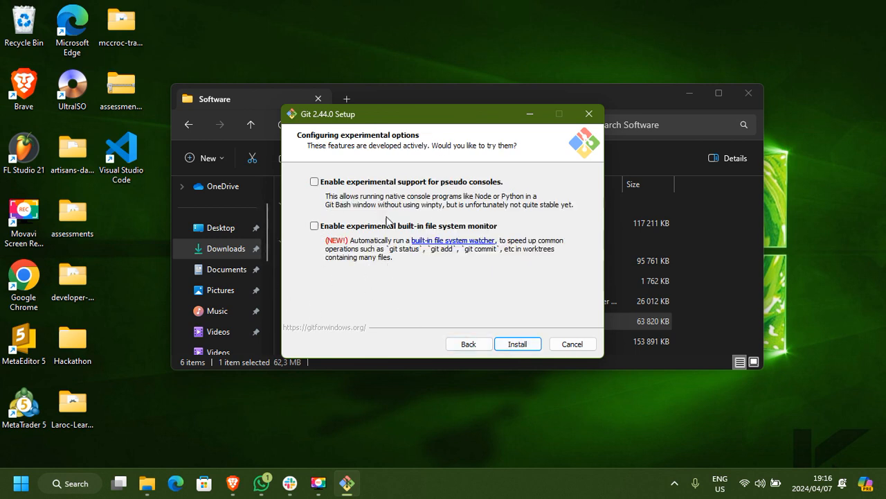
Install Git without the experimental options and finish the setup with Launch Git Bash and View Release Notes off.
{"action": "left_click", "coordinate": [512, 344]}
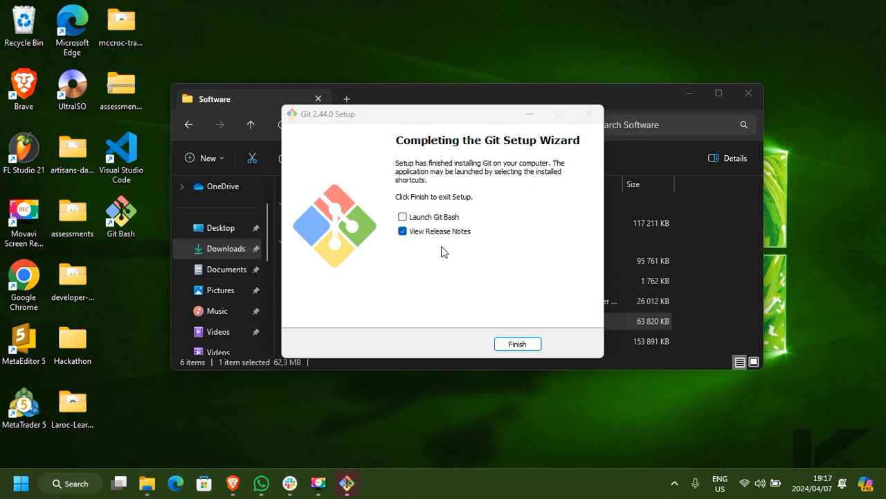
{"action": "left_click", "coordinate": [403, 232]}
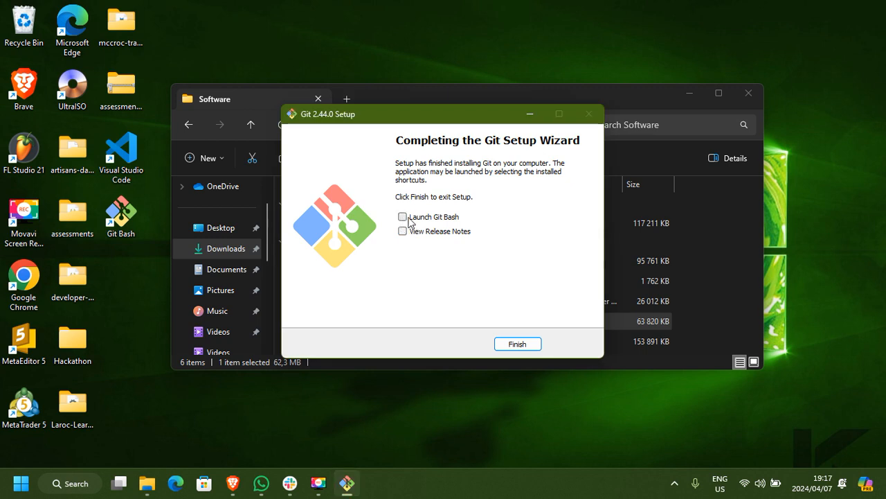
{"action": "left_click", "coordinate": [528, 345]}
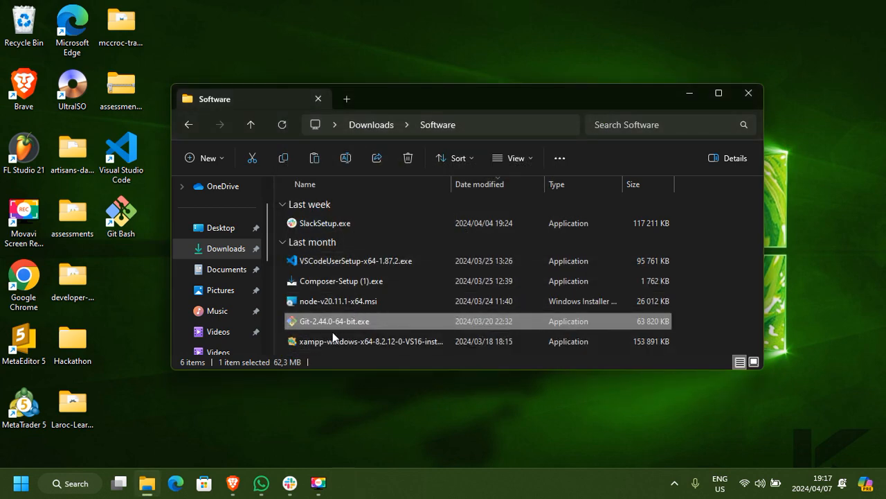
Launch the xampp-windows-x64-8.2.12-0-VS16 installer from the Software folder, authorize it, and dismiss its User Account Control warning.
{"action": "left_click", "coordinate": [370, 342]}
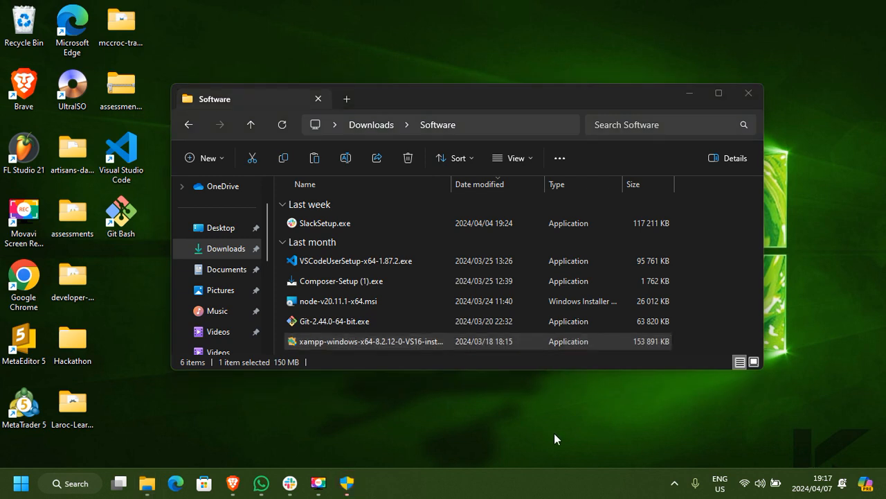
{"action": "left_click", "coordinate": [346, 485]}
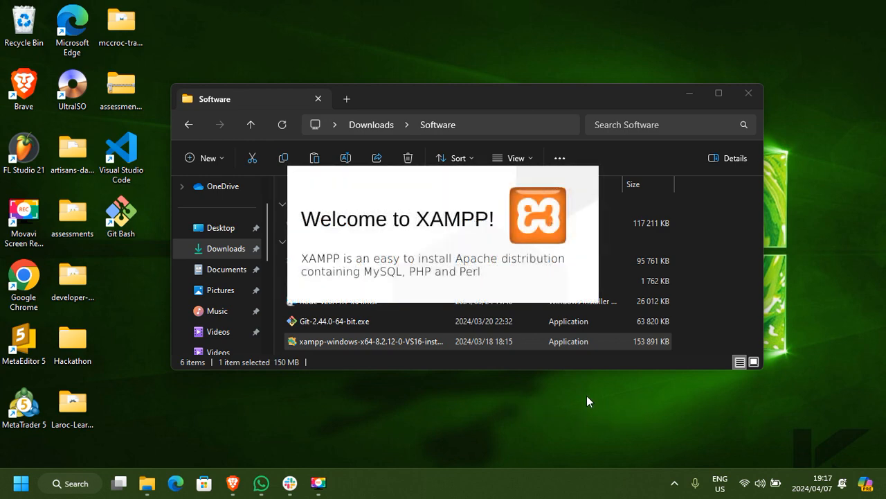
{"action": "left_click", "coordinate": [682, 90]}
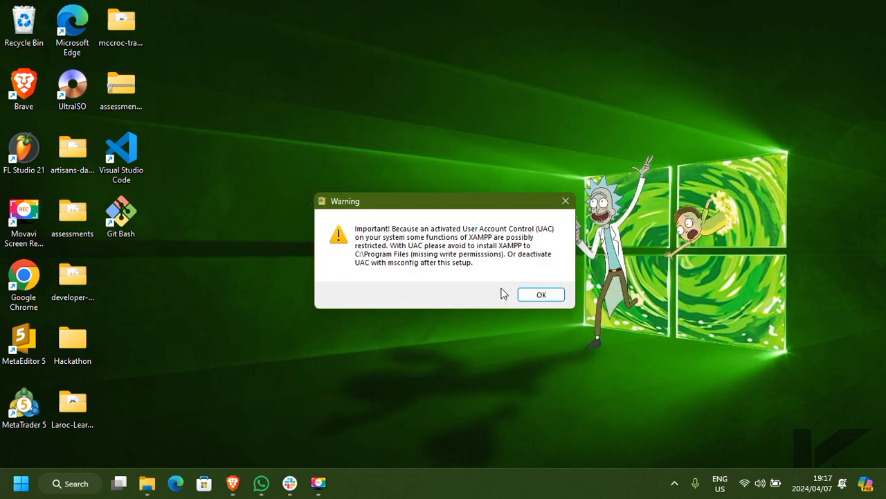
{"action": "left_click", "coordinate": [534, 296]}
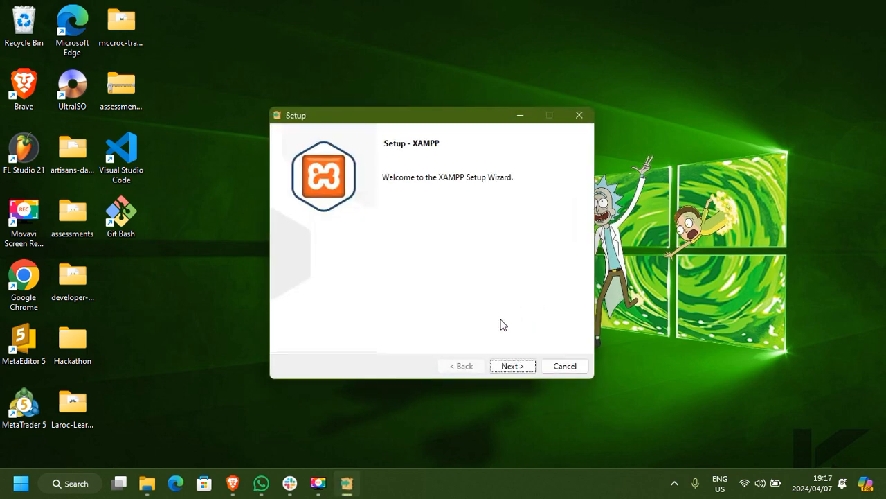
Accept all default XAMPP components and try to use C:\xampp as the installation folder.
{"action": "left_click", "coordinate": [510, 366]}
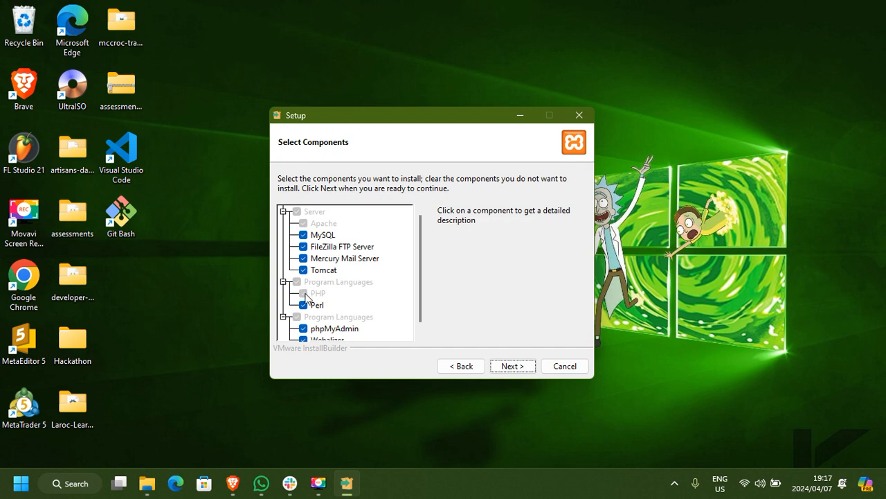
{"action": "left_click", "coordinate": [513, 366]}
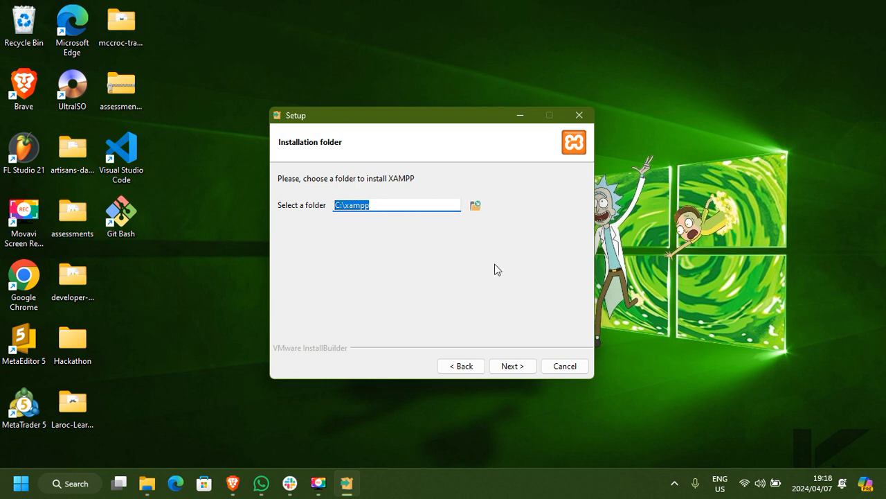
{"action": "left_click", "coordinate": [508, 365]}
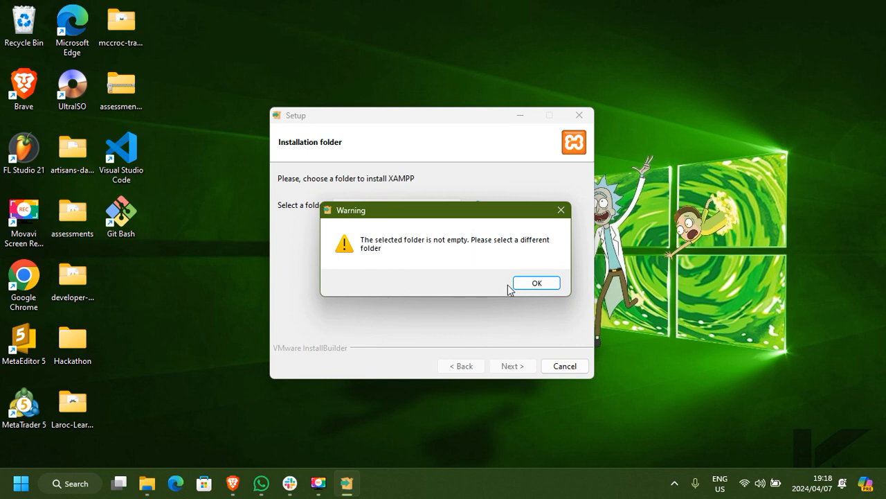
{"action": "left_click", "coordinate": [530, 283]}
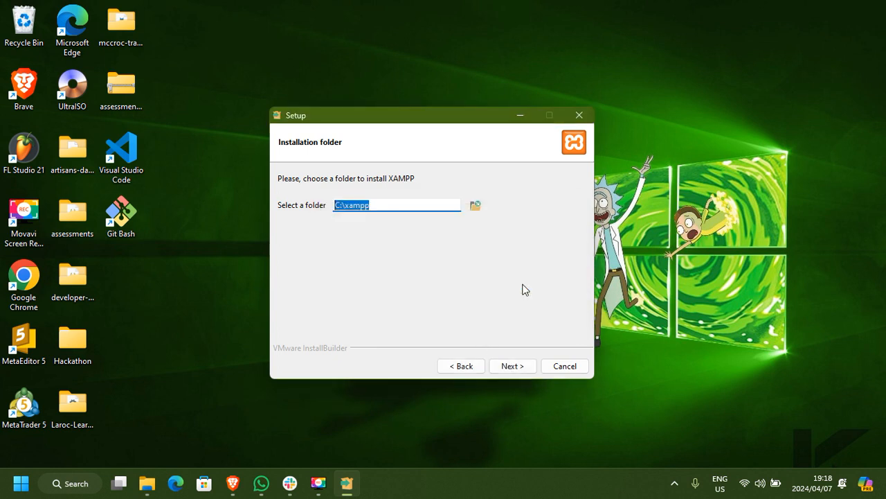
Set the XAMPP installation folder to C:\xampp2, proceed to the Ready to Install page, and abort the installation.
{"action": "left_click", "coordinate": [404, 205]}
{"action": "left_click", "coordinate": [504, 368]}
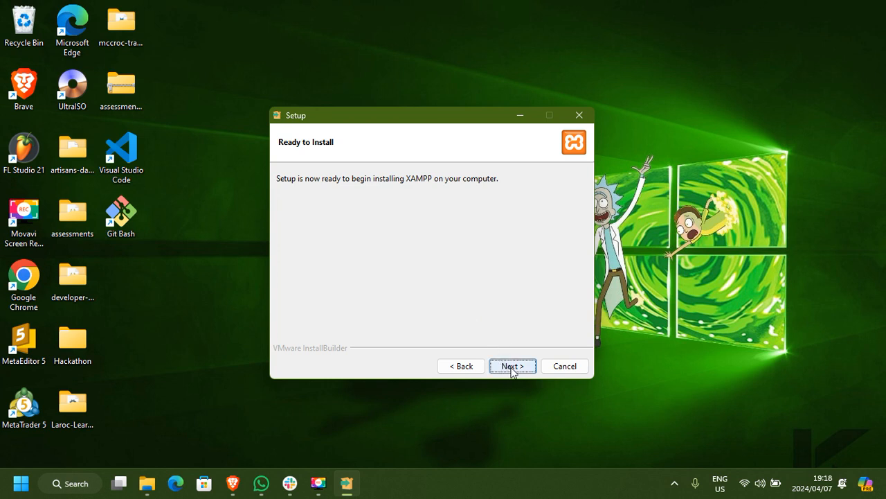
{"action": "left_click", "coordinate": [565, 369]}
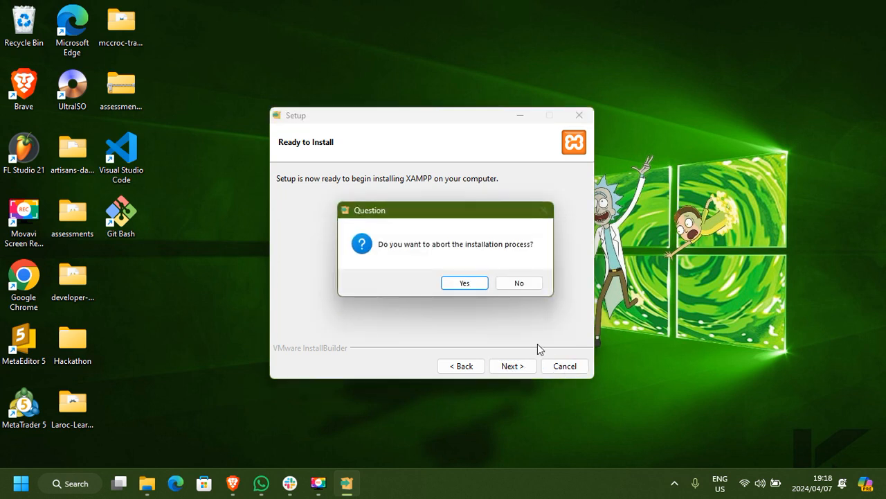
{"action": "left_click", "coordinate": [477, 285]}
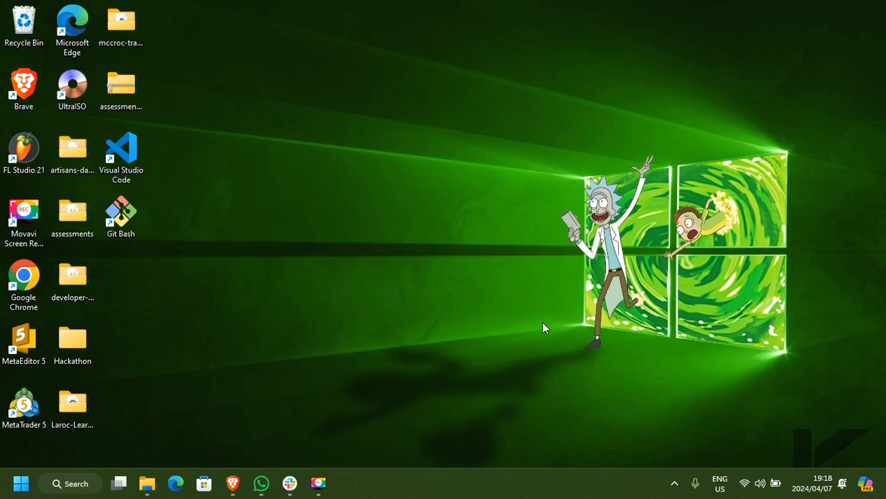
Bring back the Software folder, launch Composer-Setup (1).exe, and authorize its installation for all users.
{"action": "left_click", "coordinate": [147, 483]}
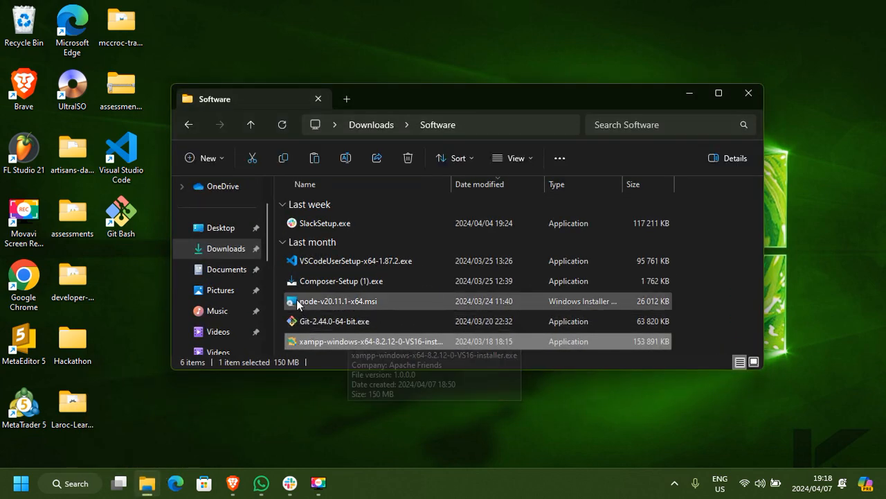
{"action": "mouse_move", "coordinate": [319, 281]}
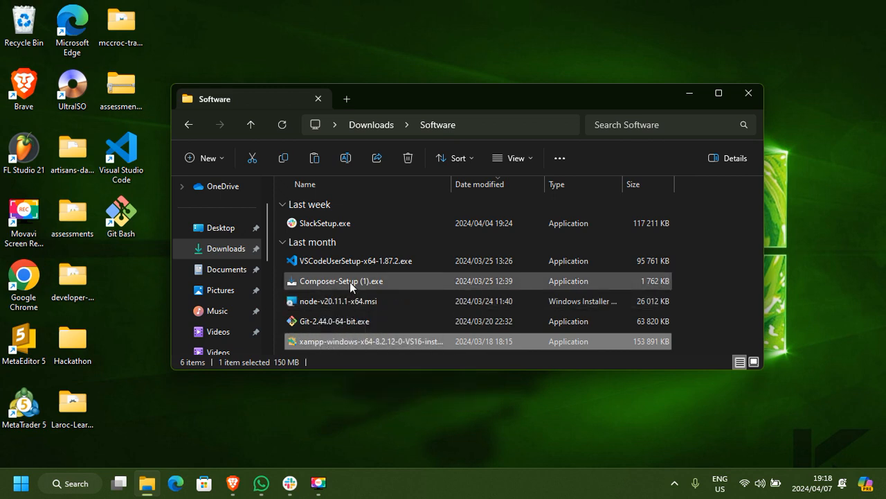
{"action": "mouse_move", "coordinate": [349, 282]}
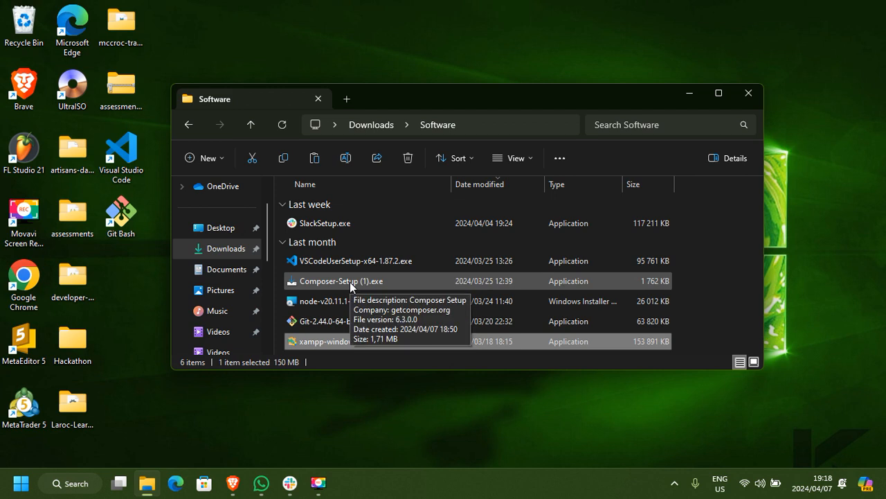
{"action": "left_click", "coordinate": [350, 282]}
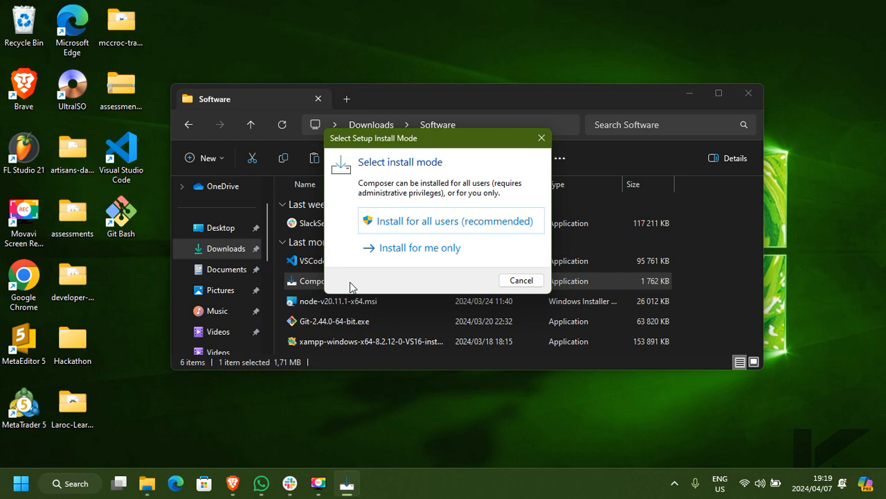
{"action": "left_click", "coordinate": [431, 221]}
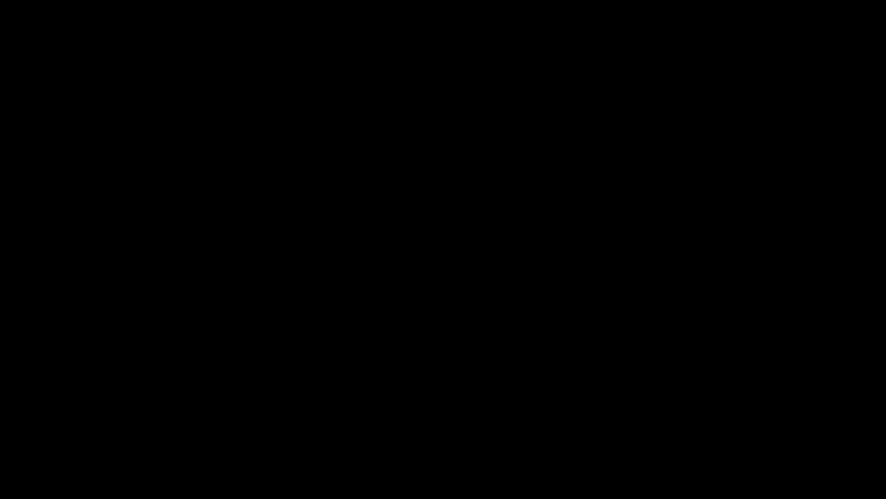
{"action": "left_click", "coordinate": [388, 347]}
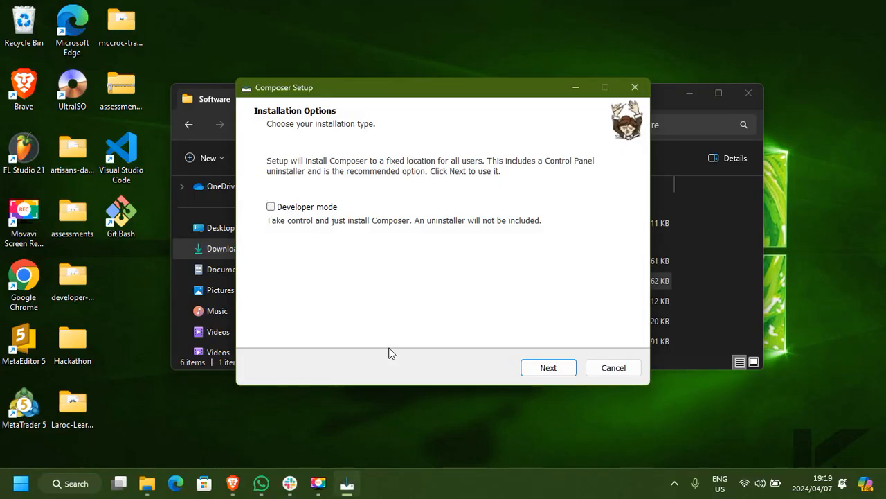
Configure the Composer setup without Developer mode, using C:\xampp\php\php.exe as the command-line PHP and no proxy server.
{"action": "left_click", "coordinate": [549, 367]}
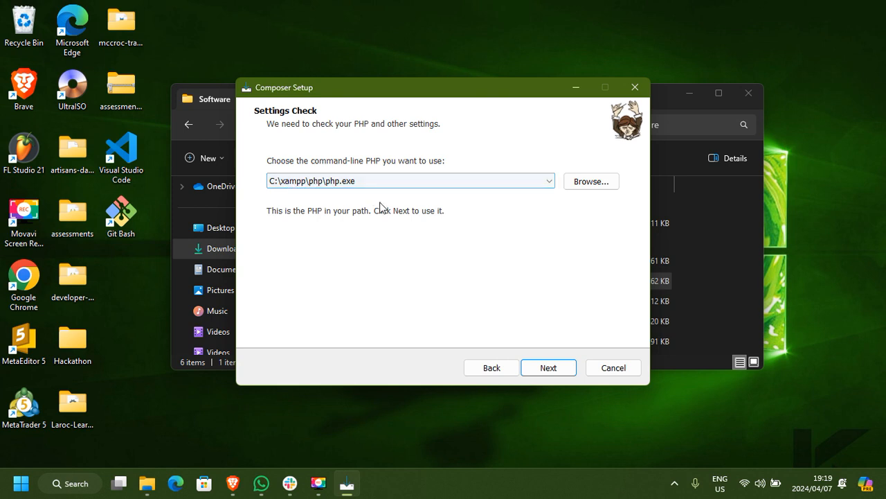
{"action": "left_click", "coordinate": [548, 369]}
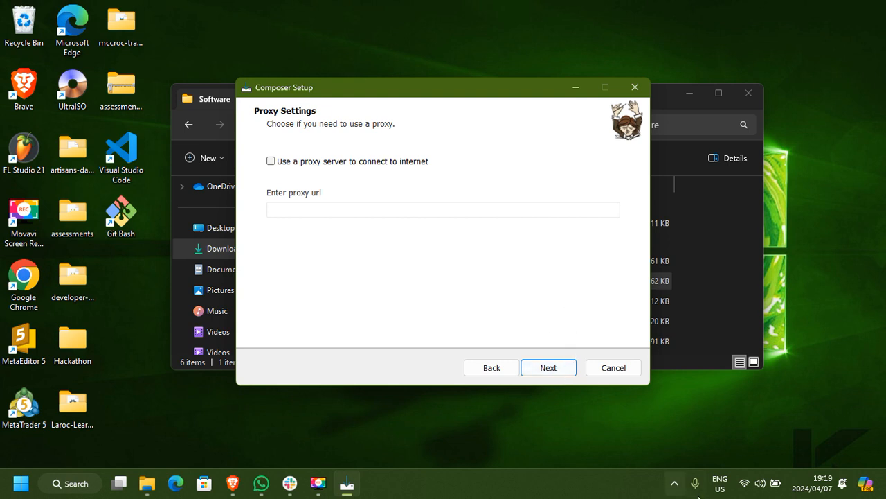
{"action": "left_click", "coordinate": [561, 372]}
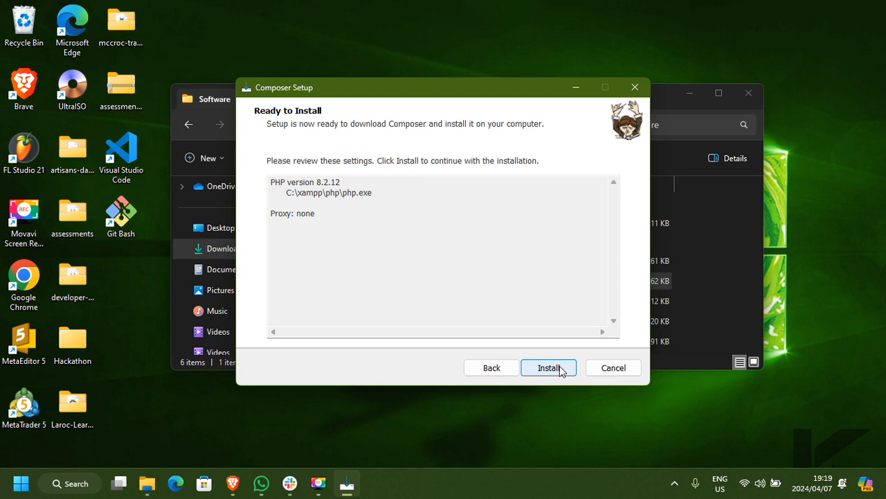
Install Composer with the reviewed settings, finish the setup without viewing the online documentation, and minimize the Software folder.
{"action": "left_click", "coordinate": [561, 369]}
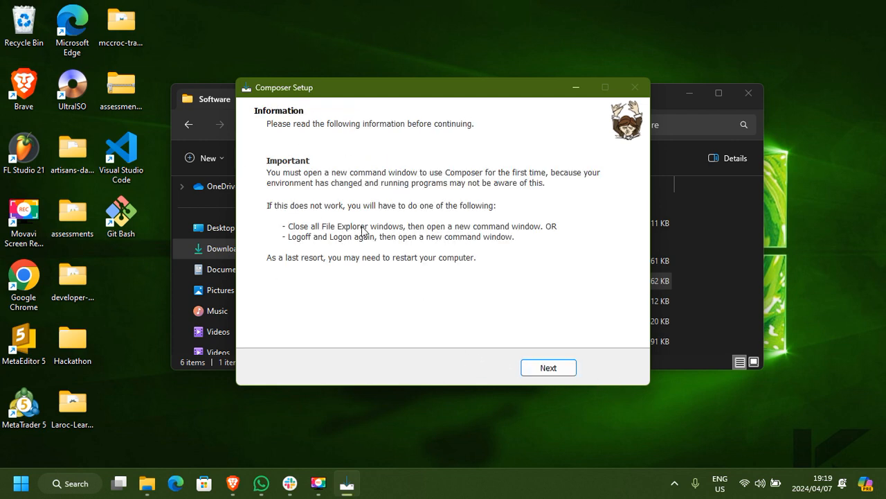
{"action": "left_click", "coordinate": [546, 369]}
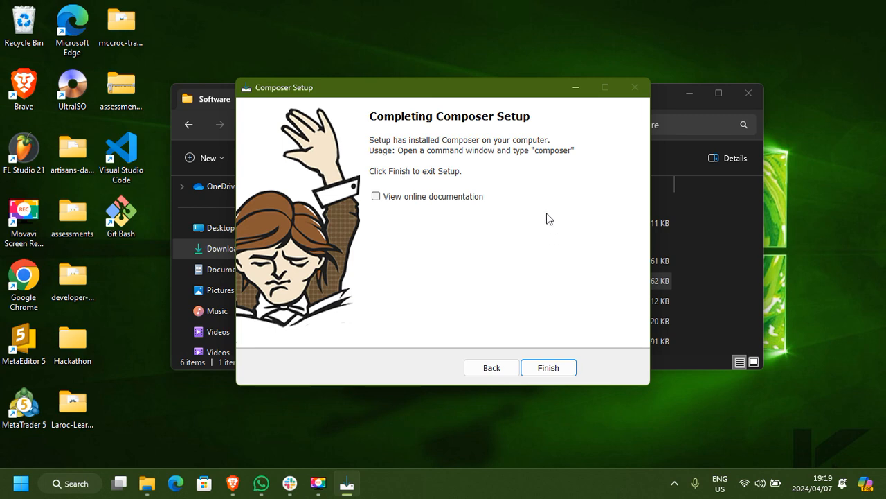
{"action": "left_click", "coordinate": [549, 369]}
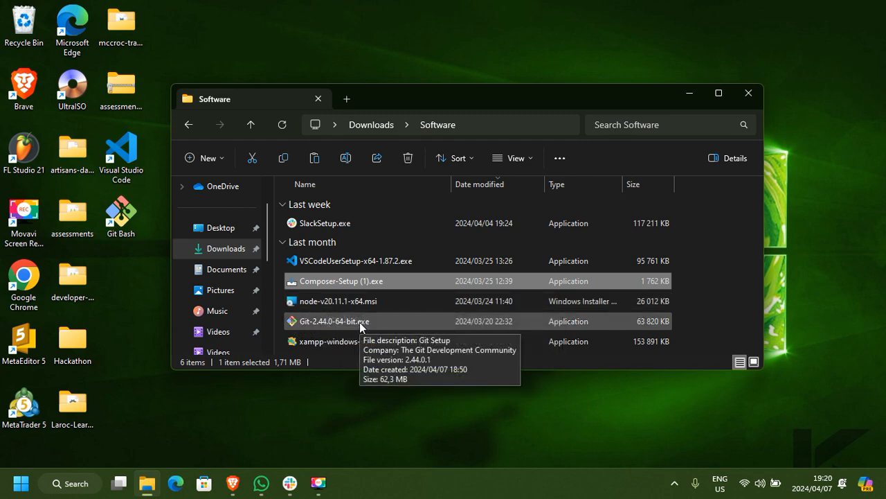
{"action": "left_click", "coordinate": [688, 94]}
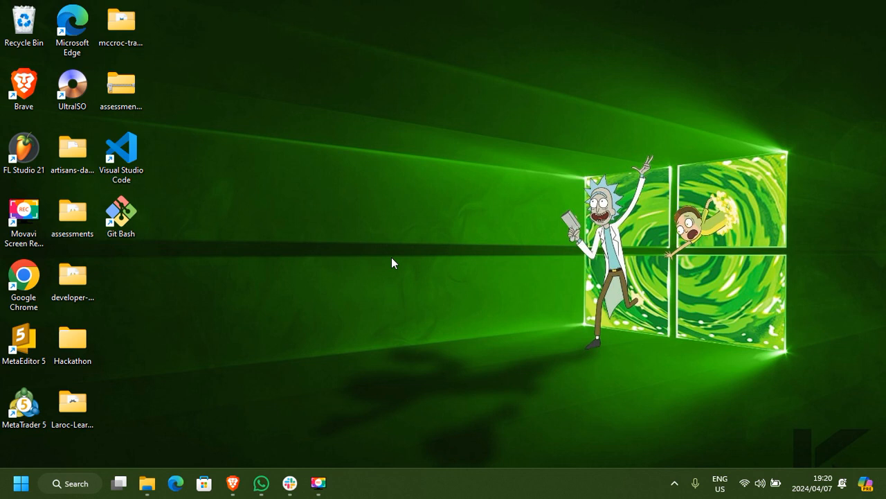
Open a Command Prompt by running cmd, and shrink and reposition its window around the middle of the desktop.
{"action": "key", "text": "super+r"}
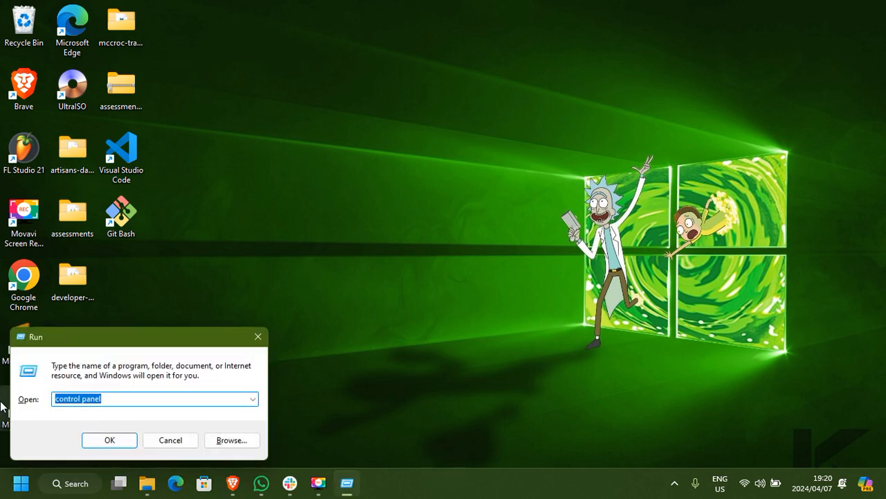
{"action": "left_click_drag", "start_coordinate": [152, 342], "coordinate": [378, 221]}
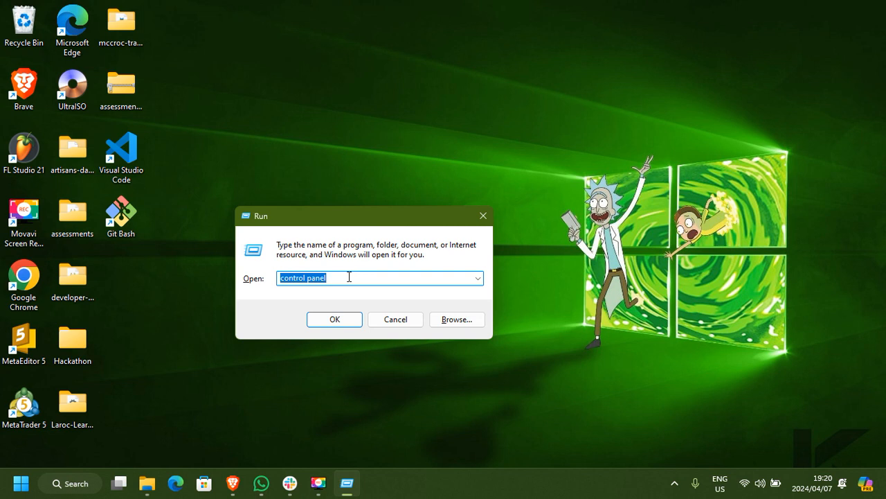
{"action": "key", "text": "BackSpace"}
{"action": "type", "text": "cmd"}
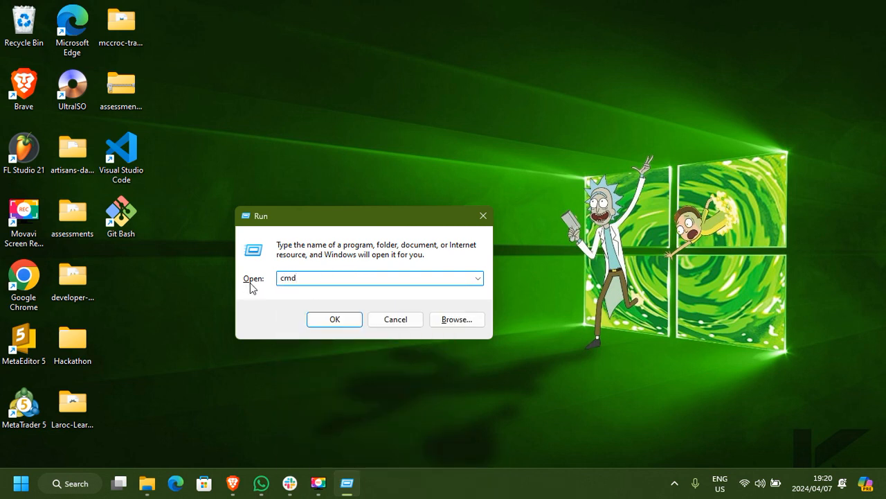
{"action": "left_click", "coordinate": [339, 319]}
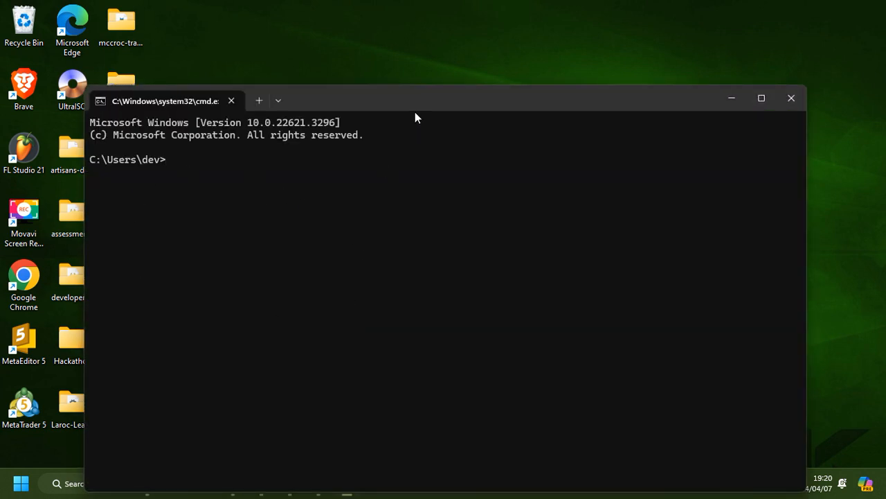
{"action": "left_click_drag", "start_coordinate": [416, 109], "coordinate": [417, 59]}
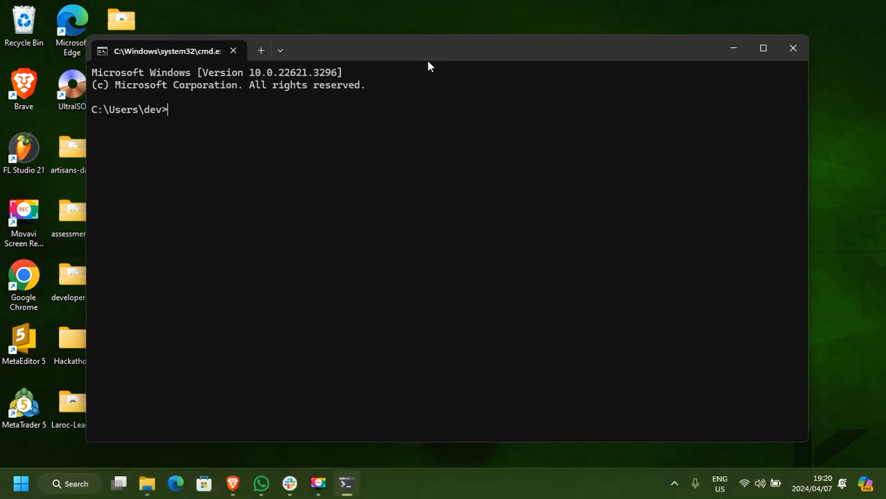
{"action": "left_click_drag", "start_coordinate": [808, 36], "coordinate": [672, 141]}
{"action": "left_click_drag", "start_coordinate": [463, 166], "coordinate": [561, 102]}
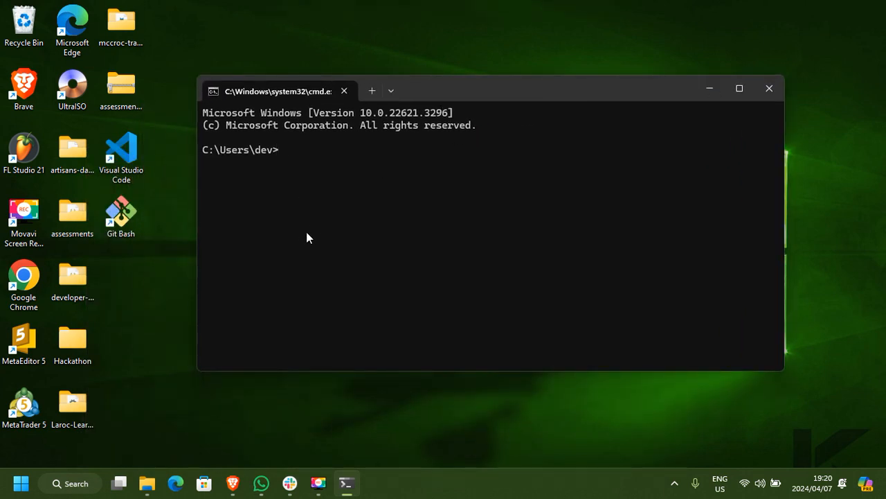
Check the installed Node.js and Git versions with node -v and git -v.
{"action": "type", "text": "node"}
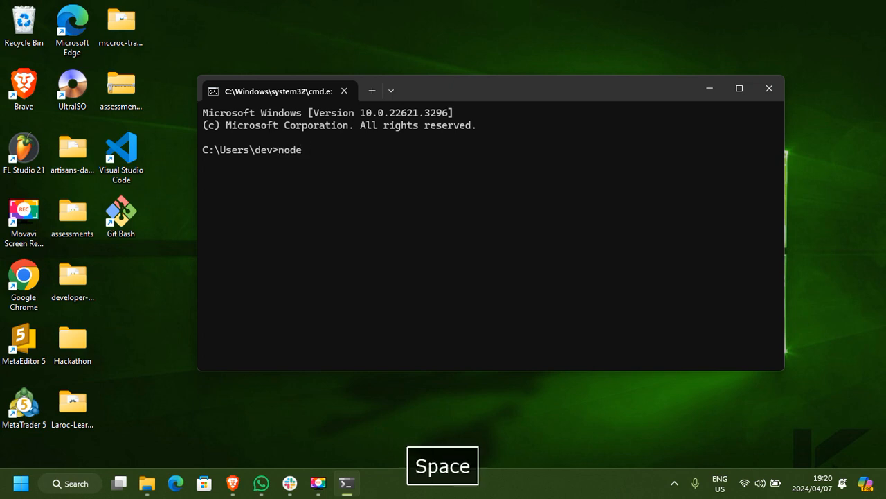
{"action": "type", "text": " -v"}
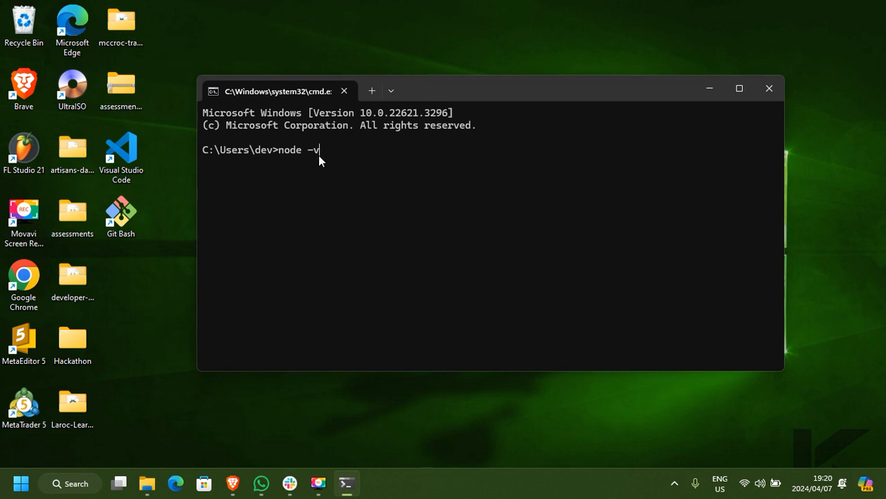
{"action": "key", "text": "Return"}
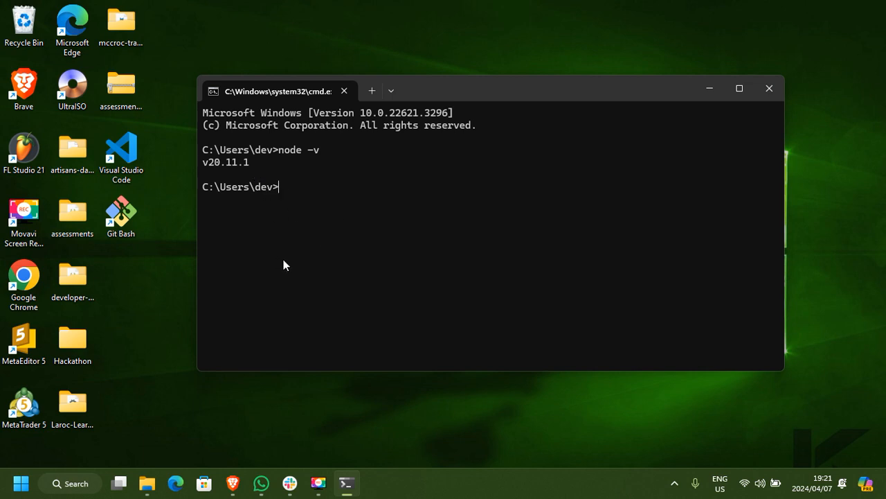
{"action": "type", "text": "git"}
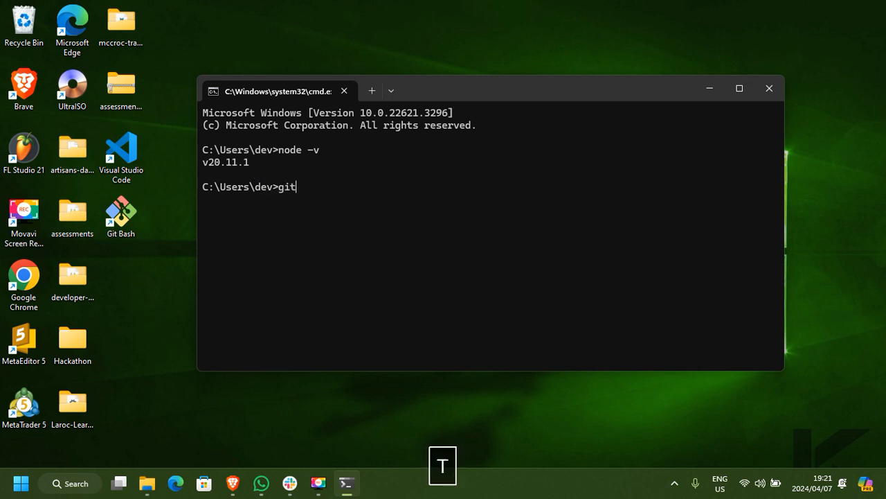
{"action": "type", "text": " -v"}
{"action": "key", "text": "Return"}
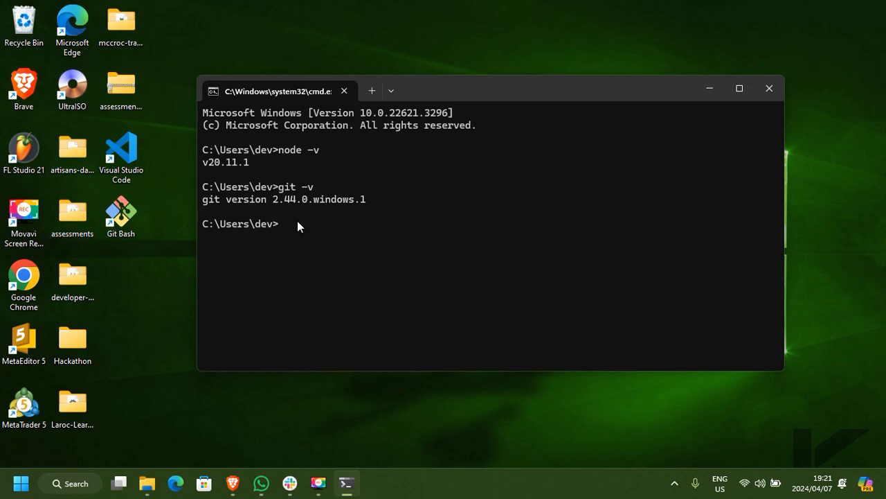
Check the installed npm version with npm -v.
{"action": "type", "text": "npm"}
{"action": "type", "text": "-v"}
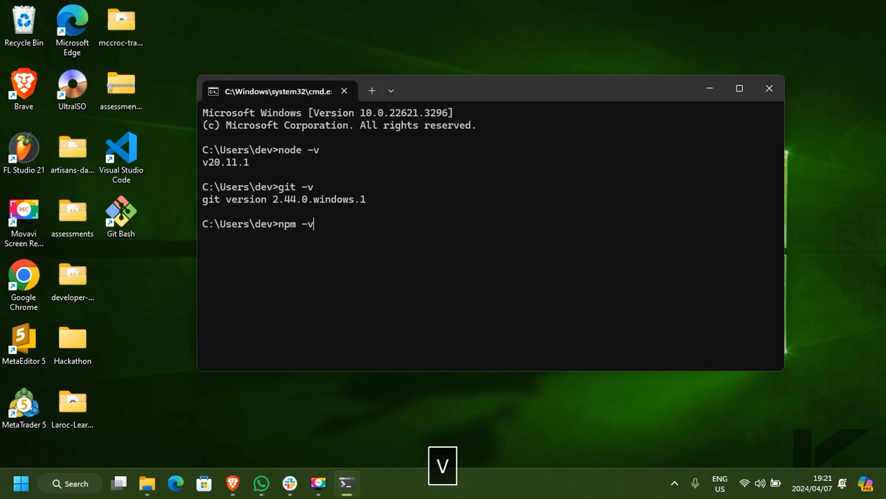
{"action": "key", "text": "Return"}
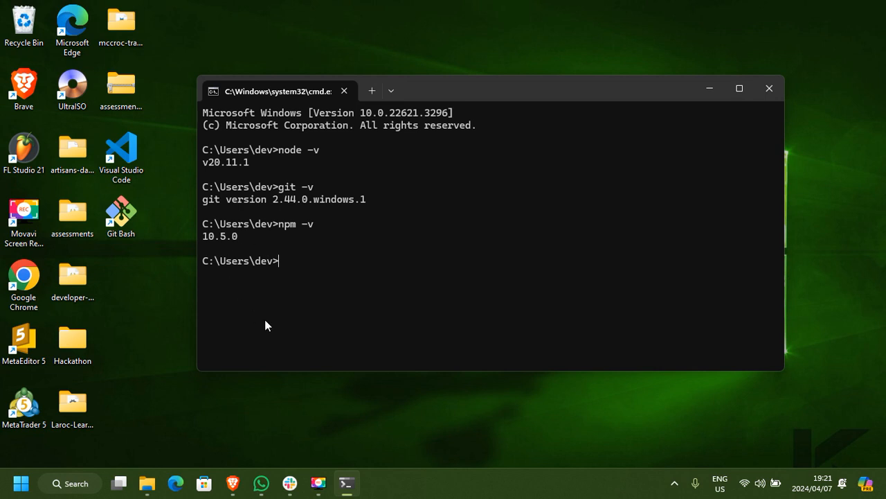
Run composer -v to verify the Composer installation, and look through its output.
{"action": "type", "text": "comp"}
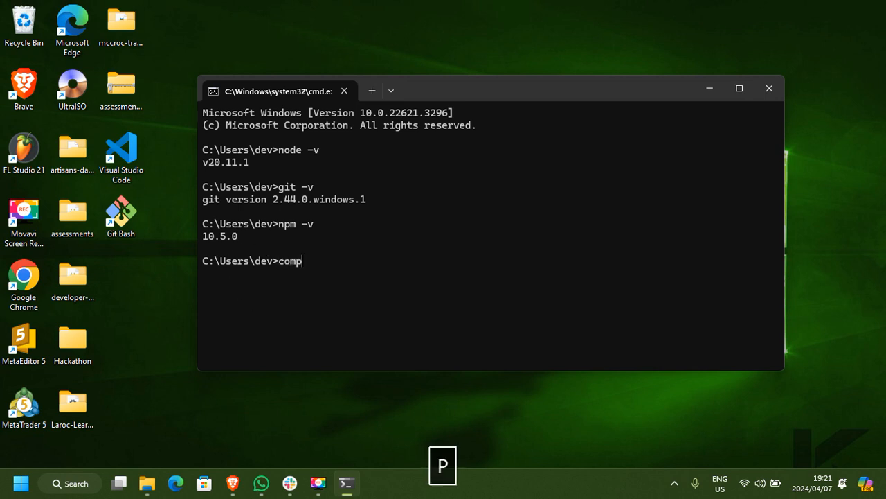
{"action": "type", "text": "oser -v"}
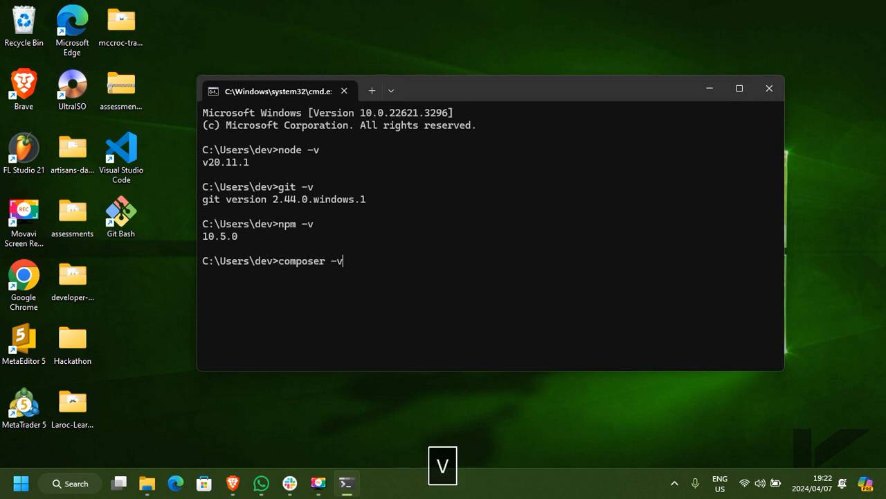
{"action": "key", "text": "Return"}
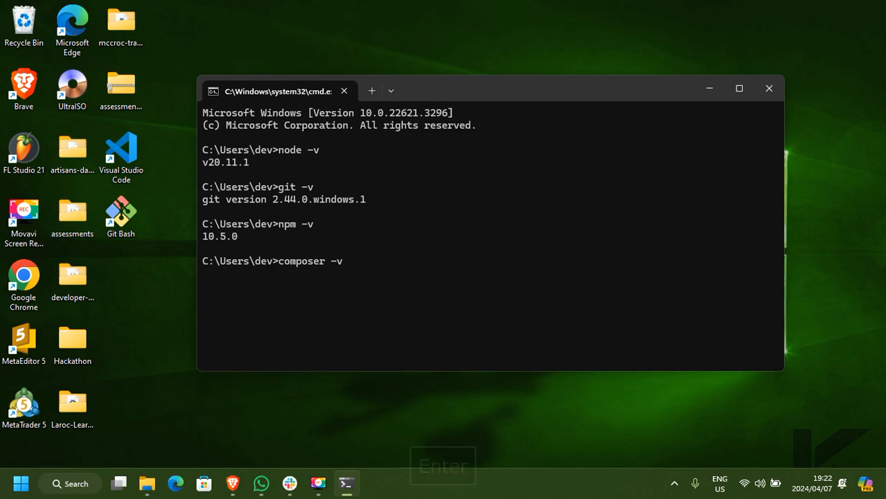
{"action": "scroll", "coordinate": [286, 290], "scroll_direction": "up", "scroll_amount": 4}
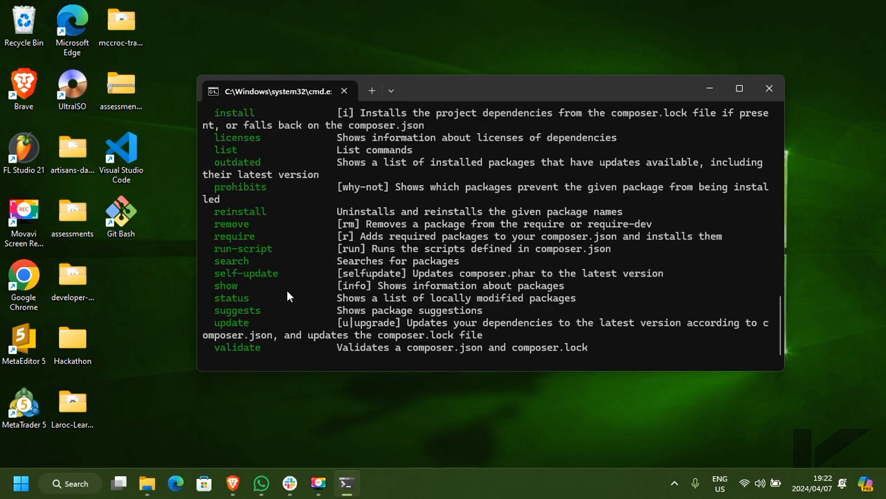
{"action": "scroll", "coordinate": [286, 290], "scroll_direction": "up", "scroll_amount": 10}
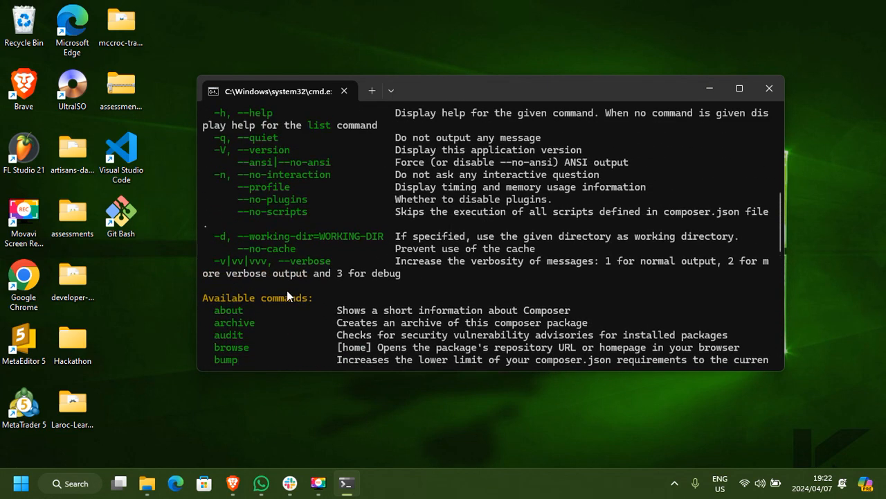
{"action": "scroll", "coordinate": [286, 290], "scroll_direction": "up", "scroll_amount": 7}
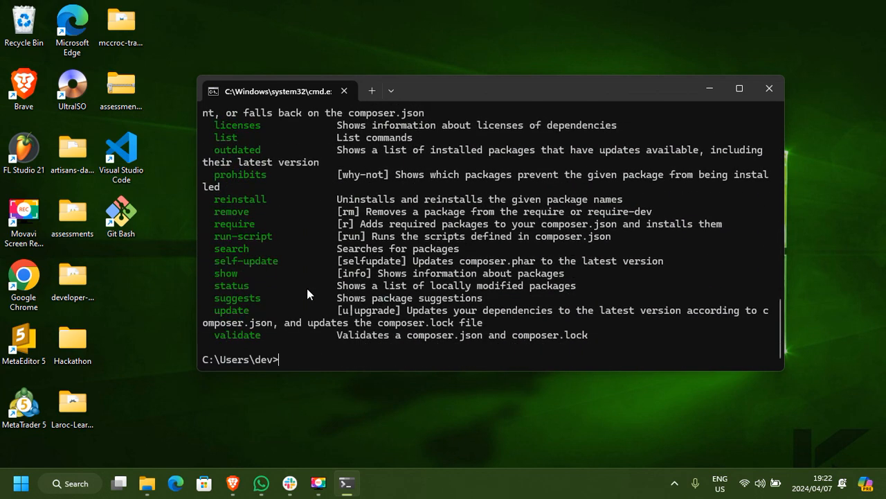
Bring up the Software folder to review the installers, and minimize it again.
{"action": "mouse_move", "coordinate": [147, 483]}
{"action": "left_click", "coordinate": [182, 442]}
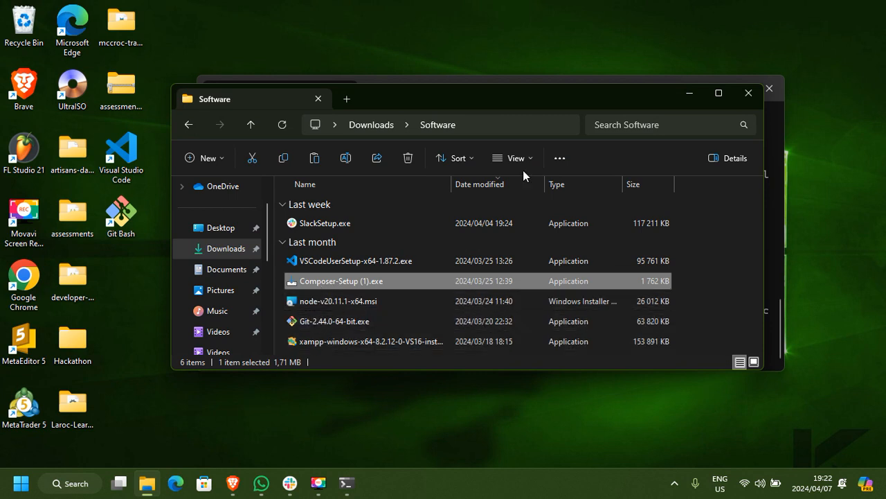
{"action": "left_click", "coordinate": [686, 92]}
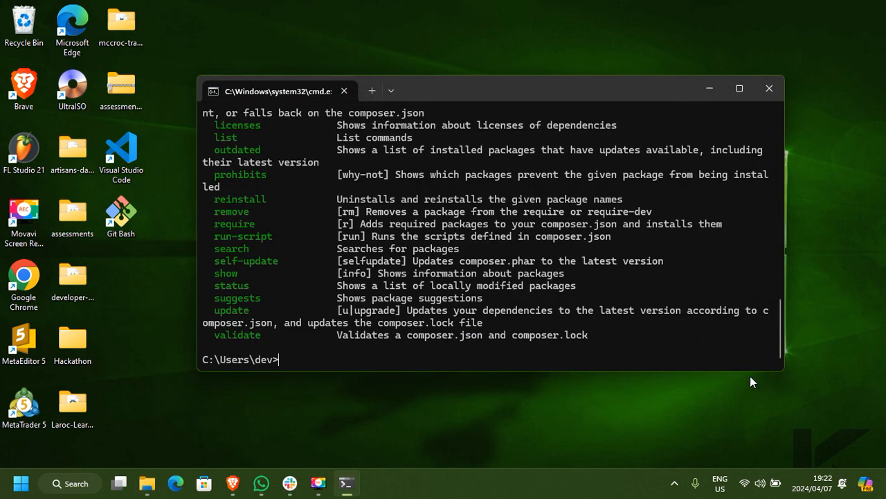